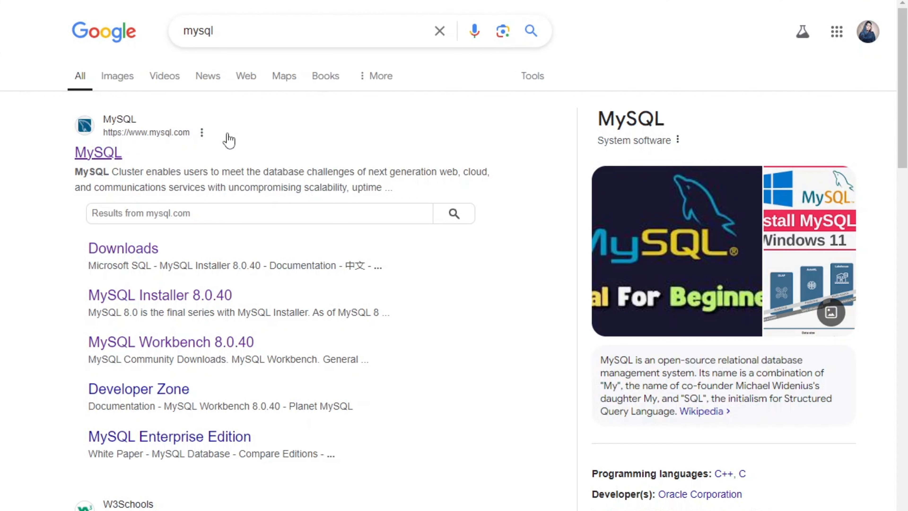
# Step: Go from the MySQL site's Downloads through MySQL Community Downloads to the MySQL Installer for Windows page
pyautogui.click(113, 157)
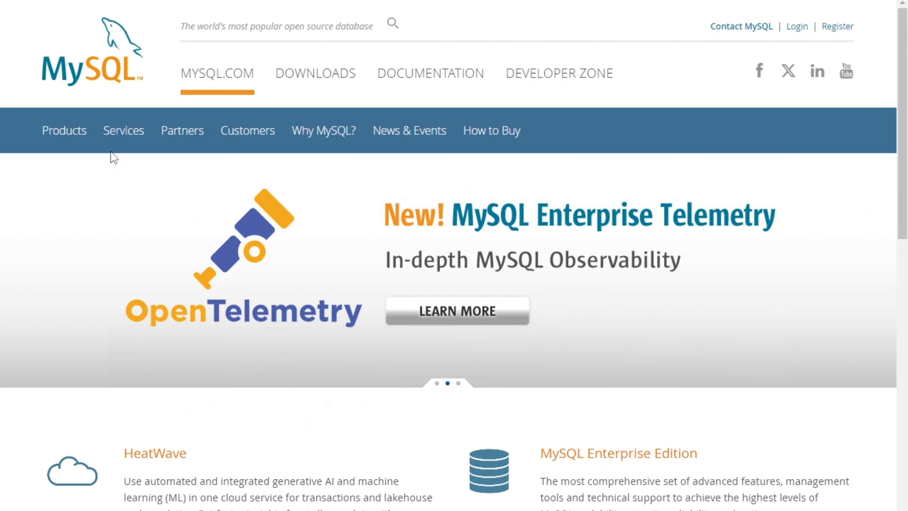
pyautogui.click(302, 72)
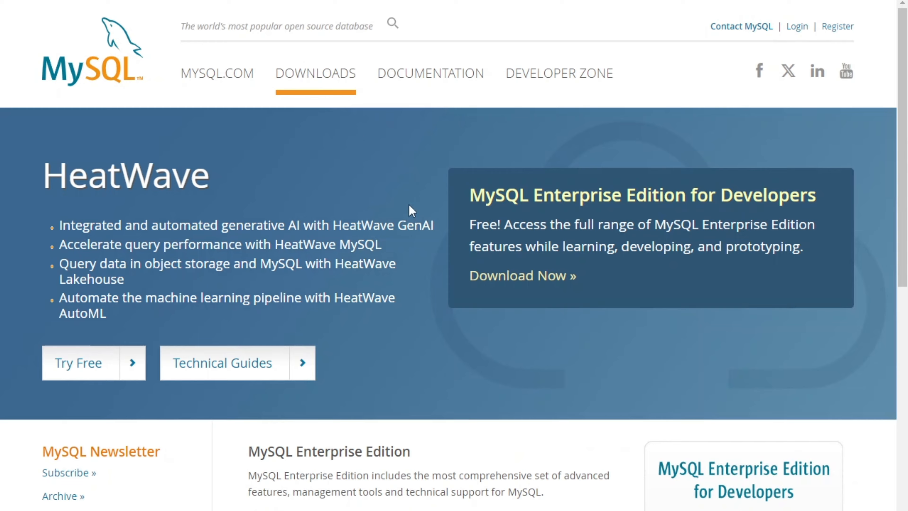
pyautogui.scroll(-15, 411, 210)
pyautogui.scroll(3, 412, 213)
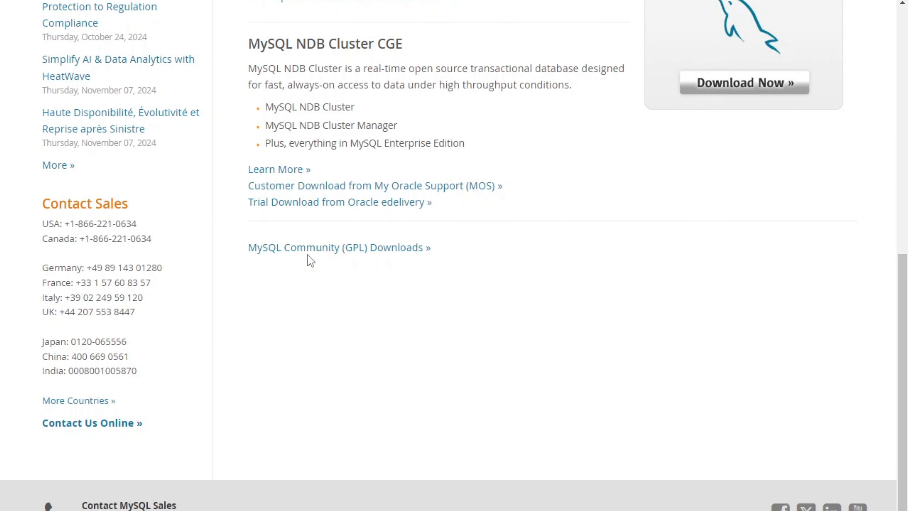
pyautogui.click(320, 253)
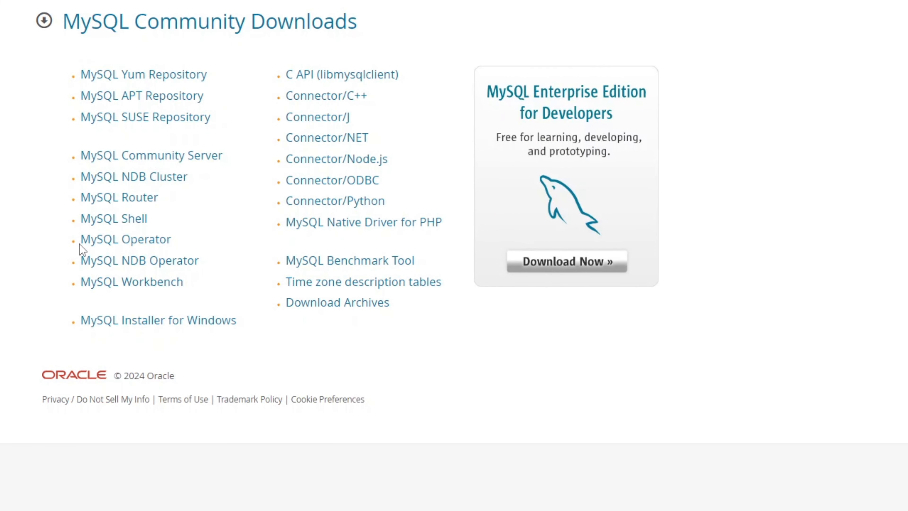
pyautogui.click(116, 326)
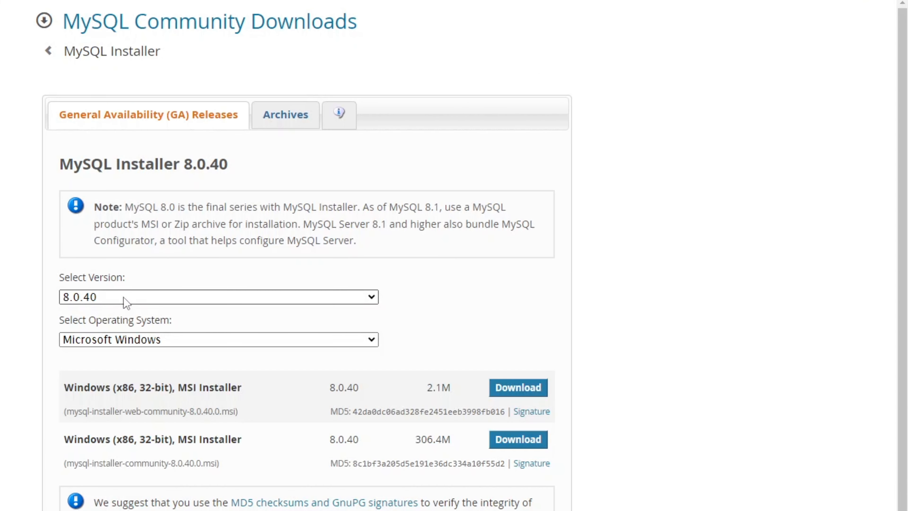
# Step: Download the full 306.4M MySQL Installer 8.0.40 MSI, skipping the account login
pyautogui.click(126, 301)
pyautogui.click(125, 302)
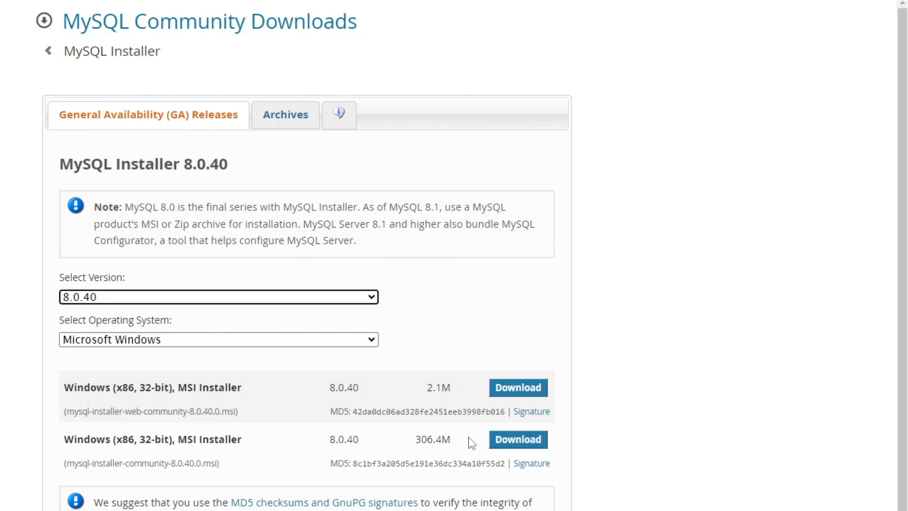
pyautogui.click(527, 443)
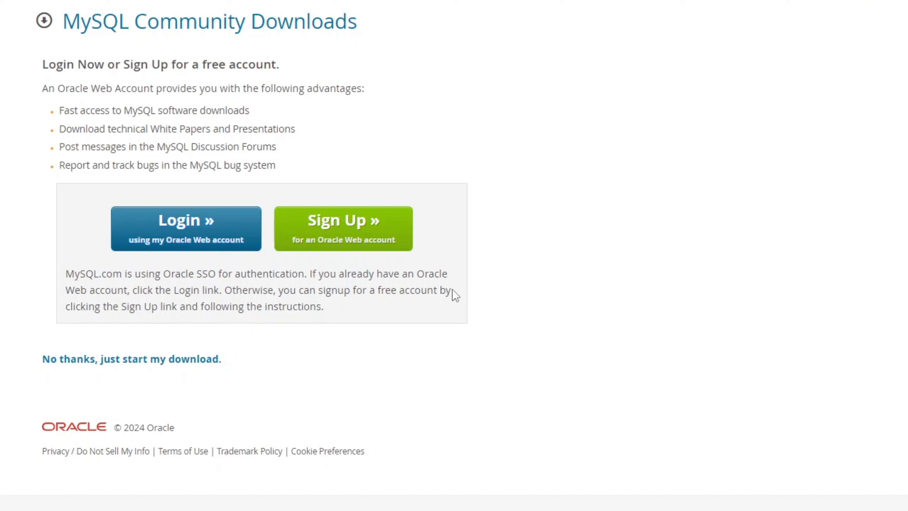
pyautogui.click(148, 360)
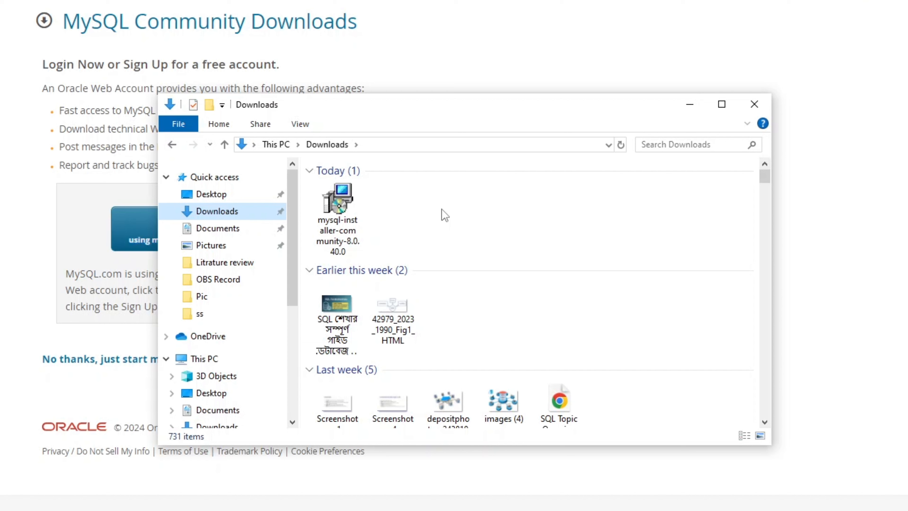
# Step: Run mysql-installer-community-8.0.40.0 from the Downloads folder
pyautogui.doubleClick(338, 222)
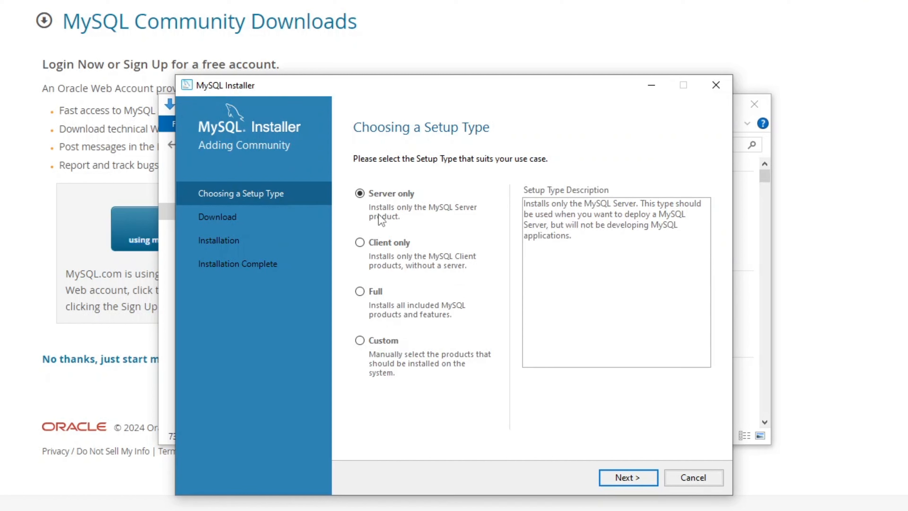
# Step: Choose the Custom setup type and add MySQL Server 8.0.40 - X64 to the install list
pyautogui.click(360, 340)
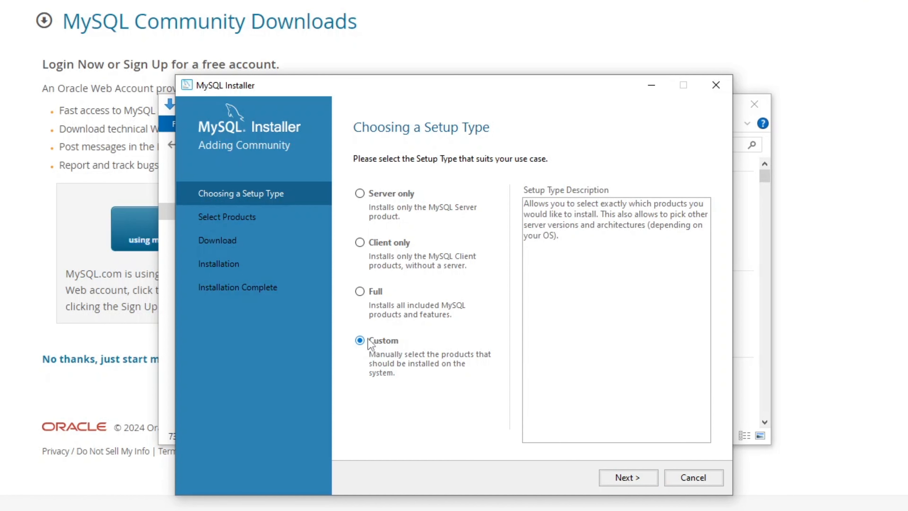
pyautogui.click(621, 479)
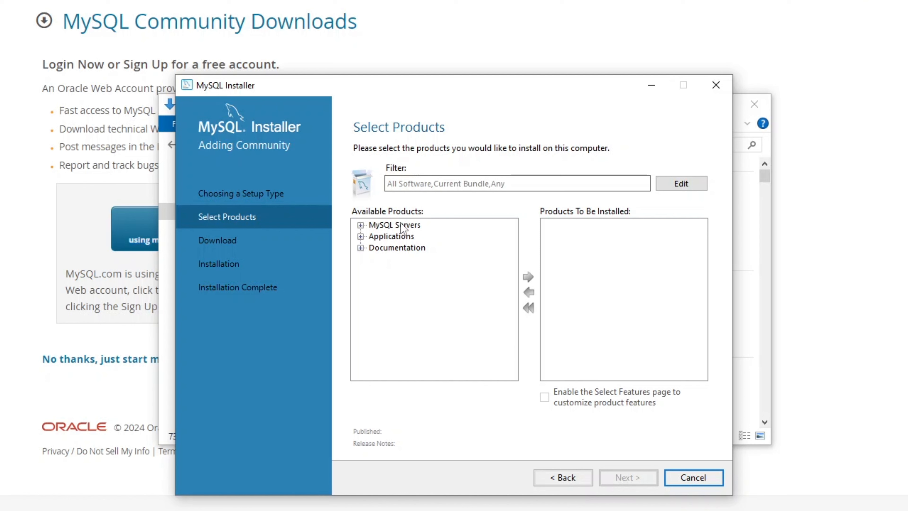
pyautogui.click(361, 225)
pyautogui.click(374, 236)
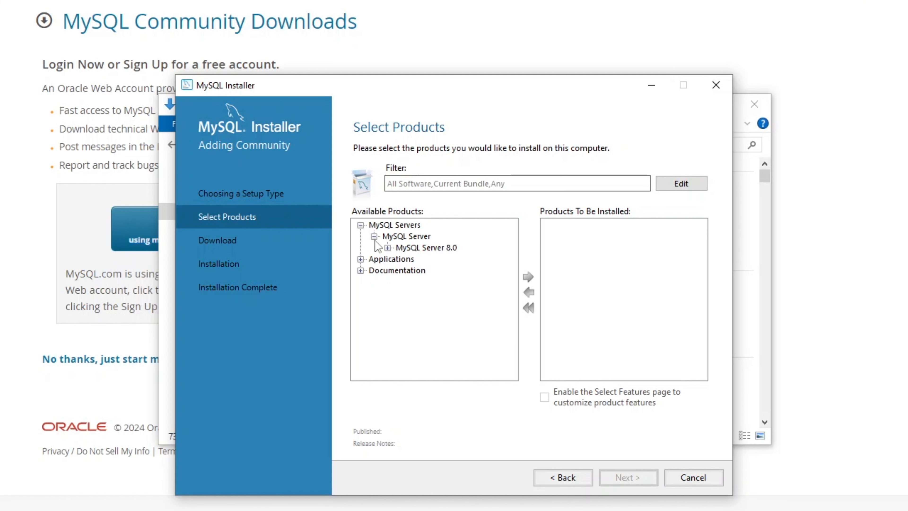
pyautogui.click(387, 248)
pyautogui.click(433, 251)
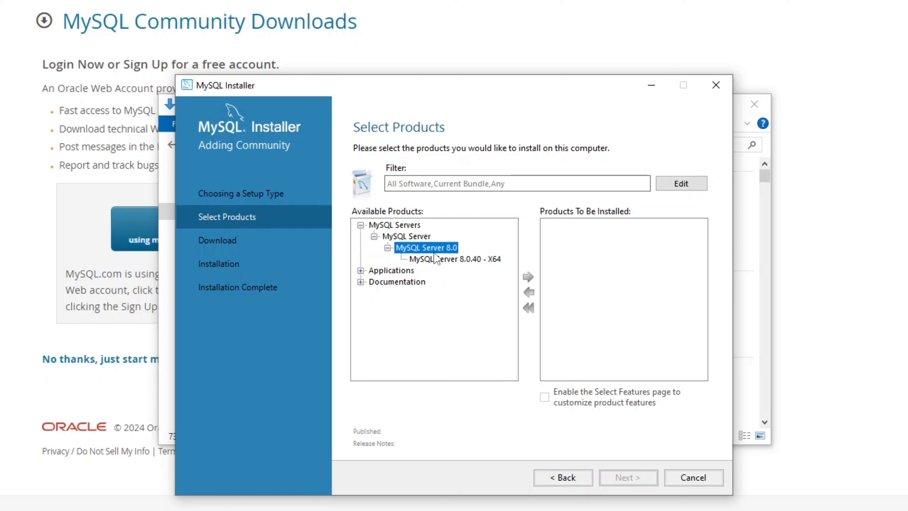
pyautogui.click(436, 260)
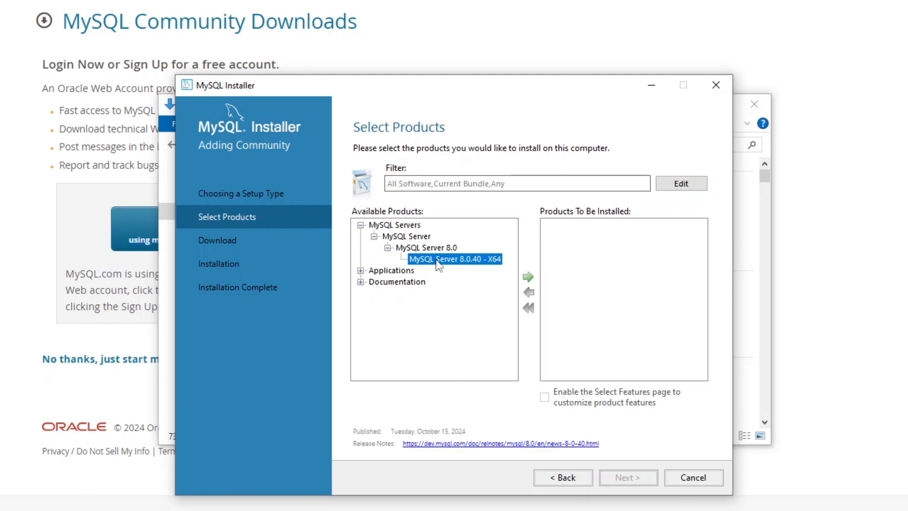
pyautogui.click(528, 276)
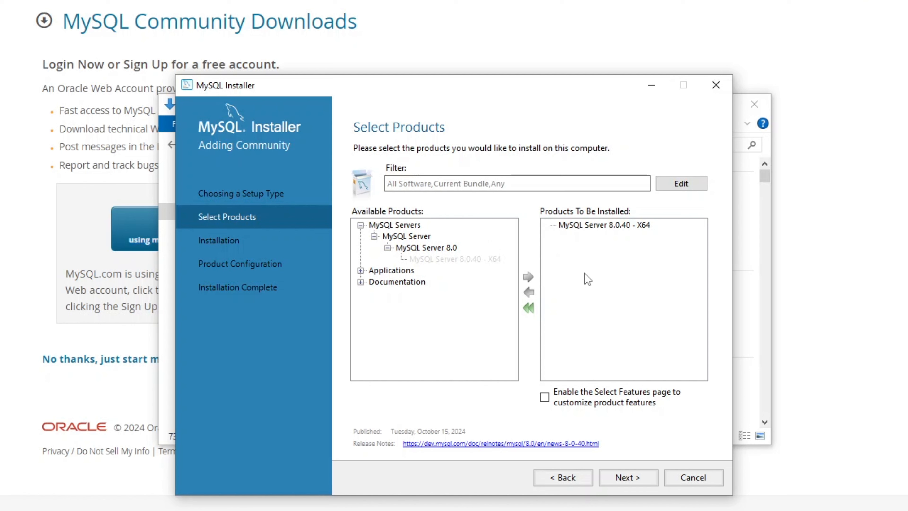
# Step: Add MySQL Workbench 8.0.40 - X64 and MySQL Shell 8.0.40 - X64 to the install list
pyautogui.click(360, 271)
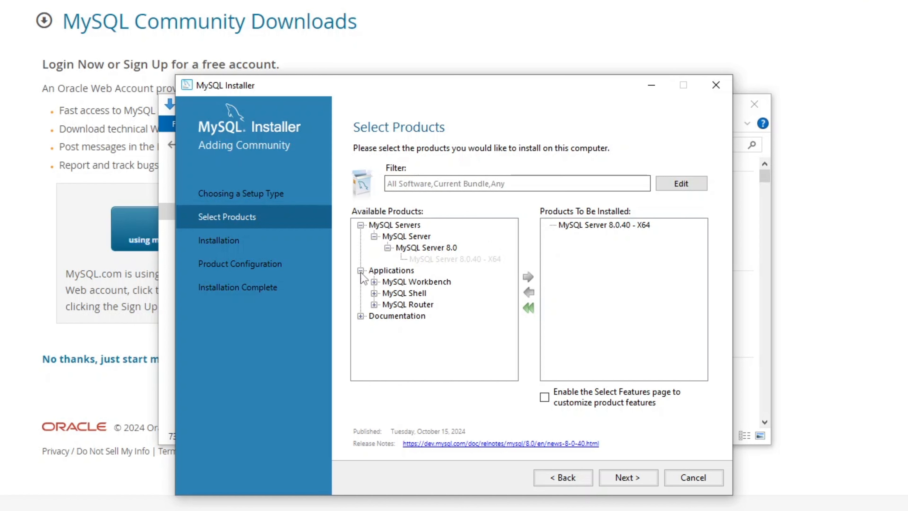
pyautogui.click(374, 282)
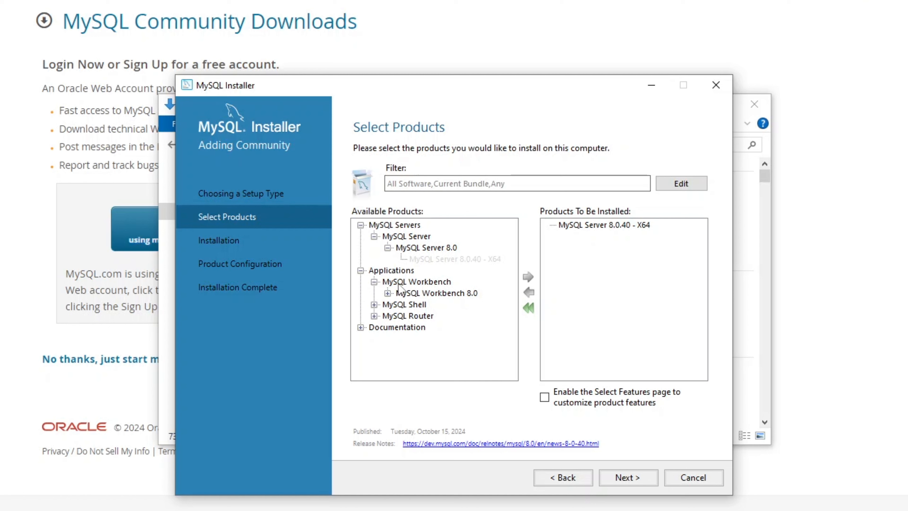
pyautogui.click(388, 293)
pyautogui.click(425, 305)
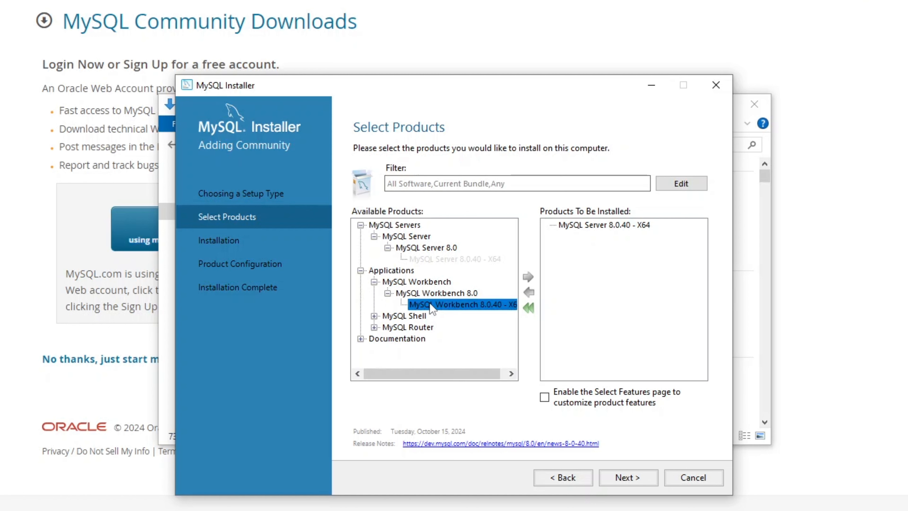
pyautogui.click(528, 277)
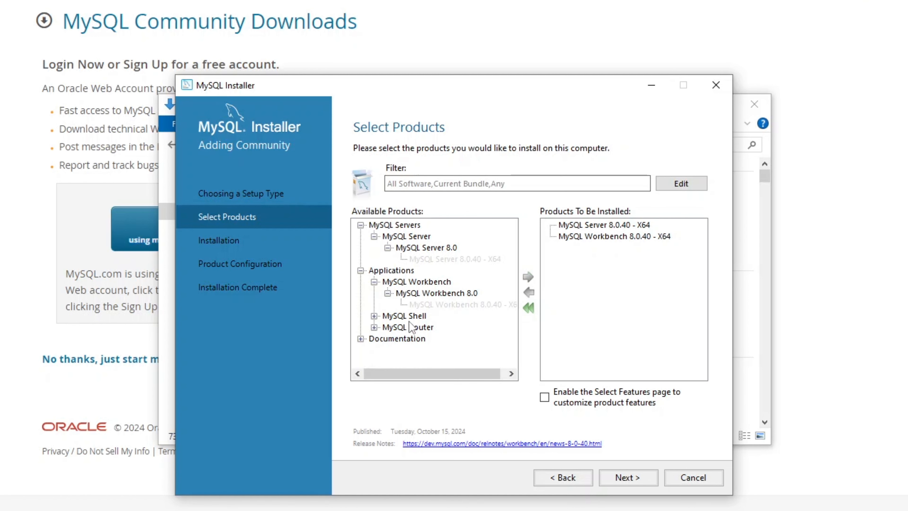
pyautogui.click(374, 316)
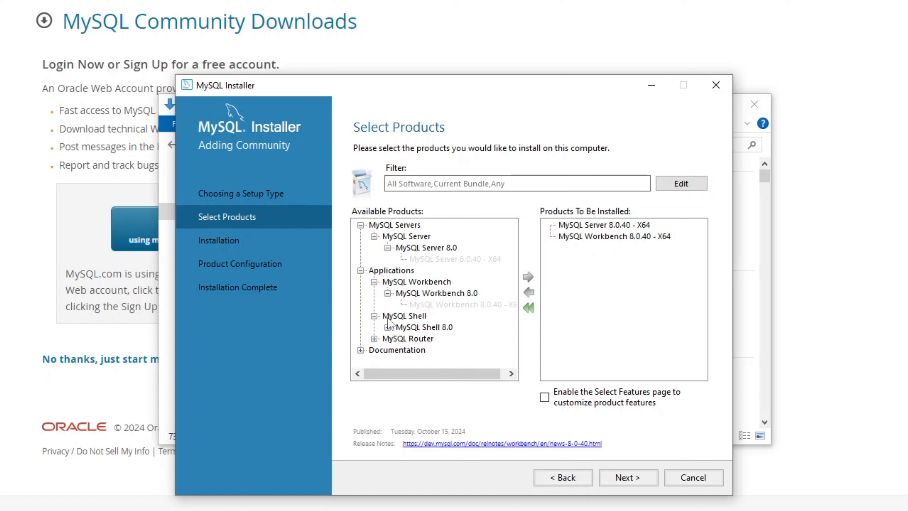
pyautogui.click(387, 327)
pyautogui.click(416, 339)
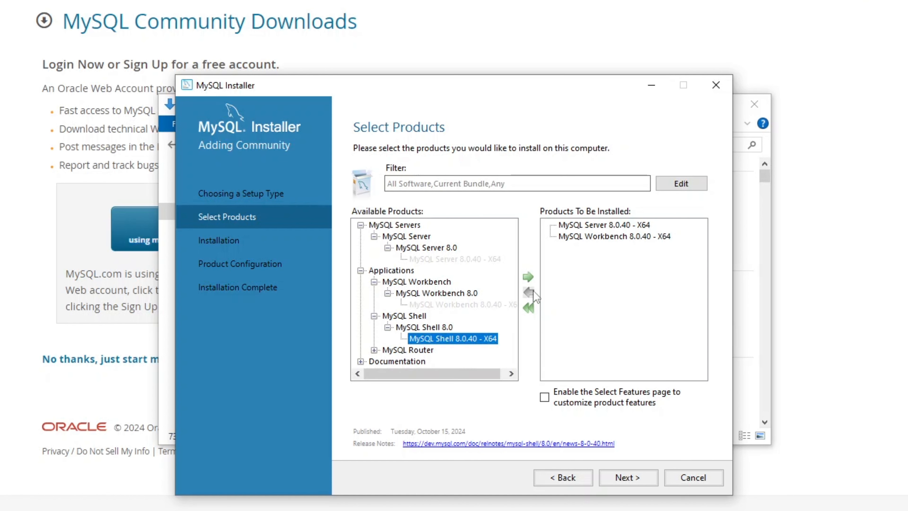
pyautogui.click(527, 276)
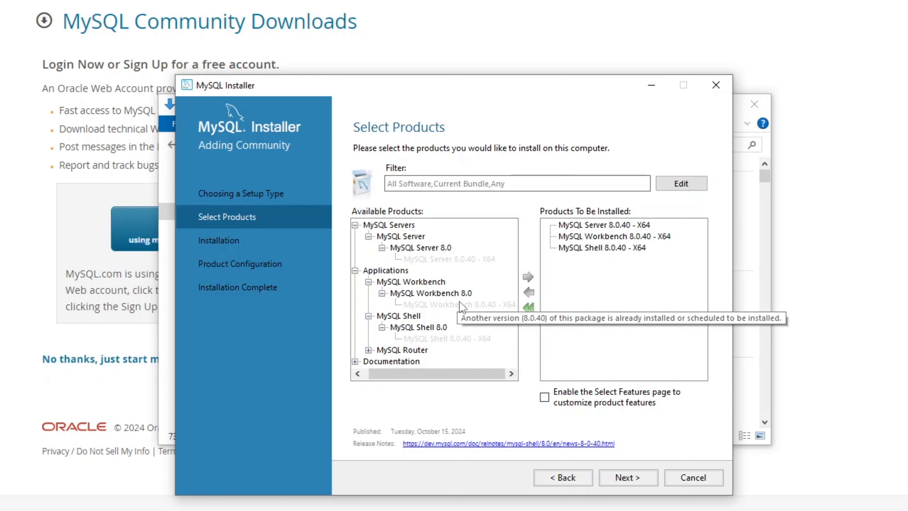
# Step: Add the MySQL Documentation 8.0 and Samples and Examples 8.0 packages to the install list
pyautogui.hscroll(-1, 462, 307)
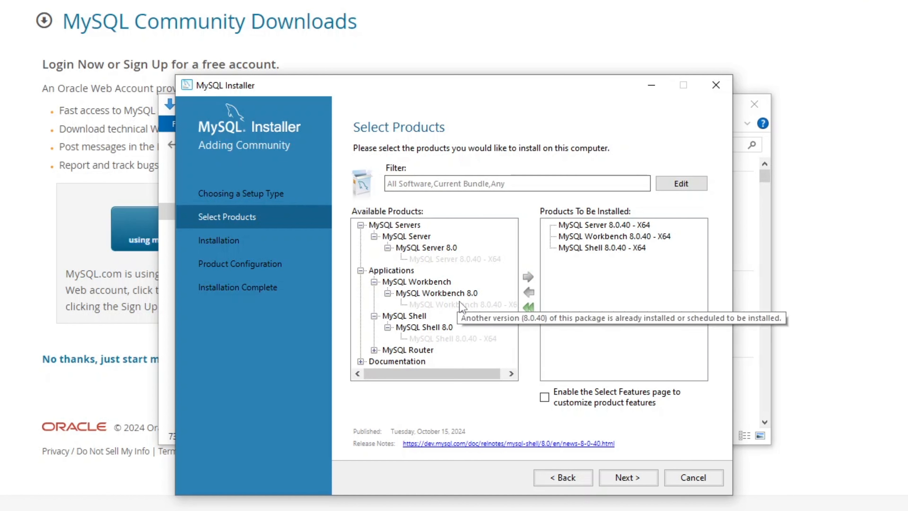
pyautogui.click(361, 361)
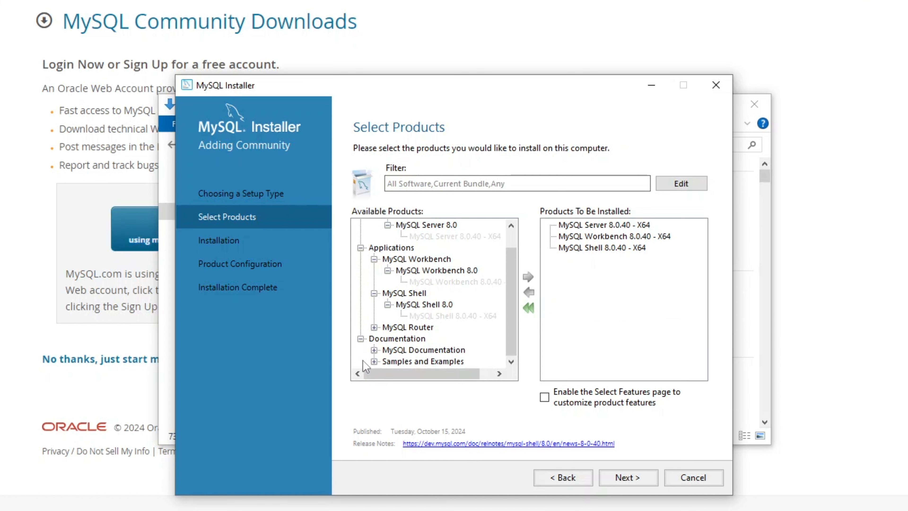
pyautogui.click(375, 350)
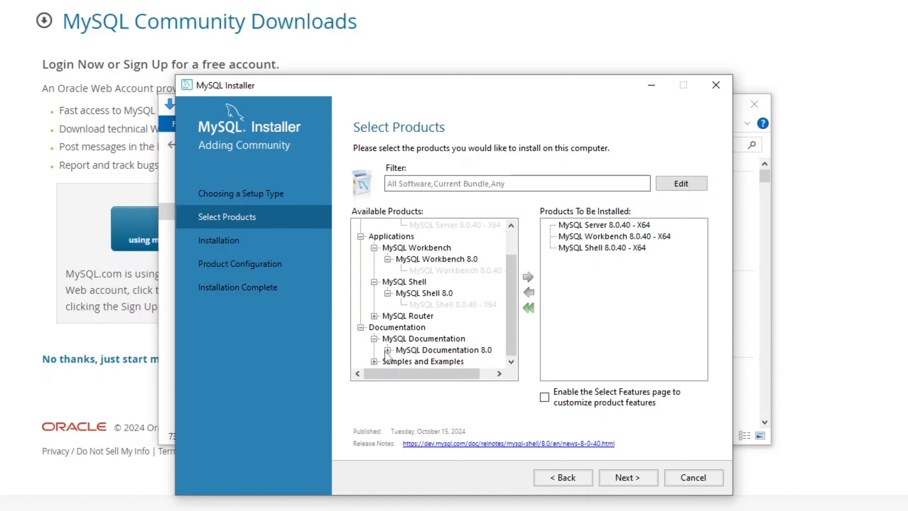
pyautogui.click(387, 350)
pyautogui.click(425, 350)
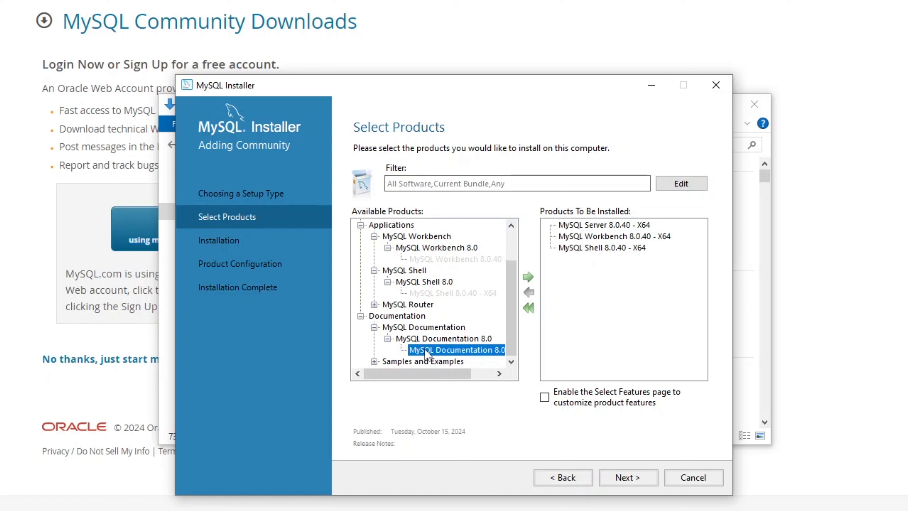
pyautogui.click(529, 276)
pyautogui.click(374, 361)
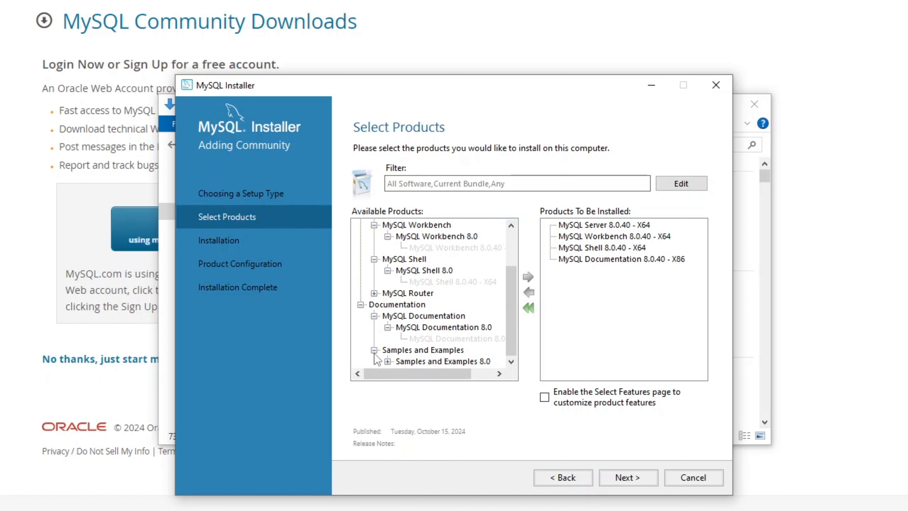
pyautogui.click(388, 362)
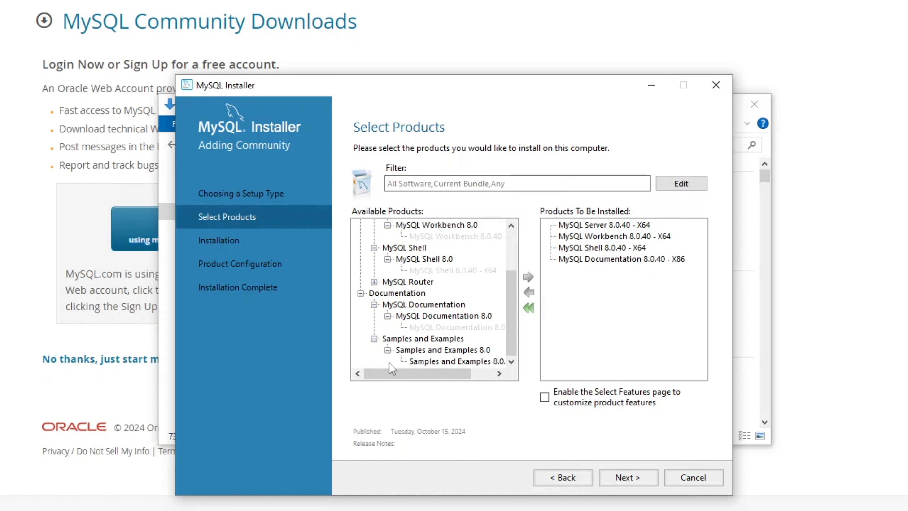
pyautogui.click(418, 362)
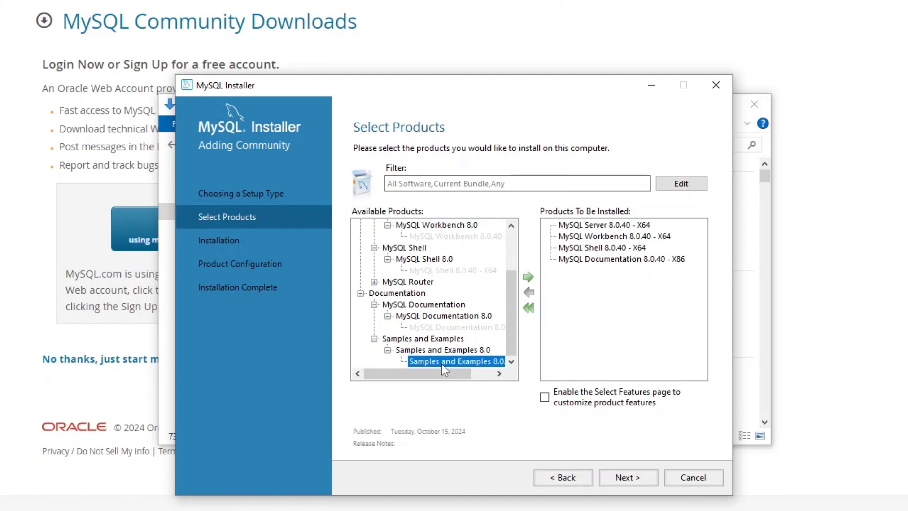
pyautogui.click(528, 277)
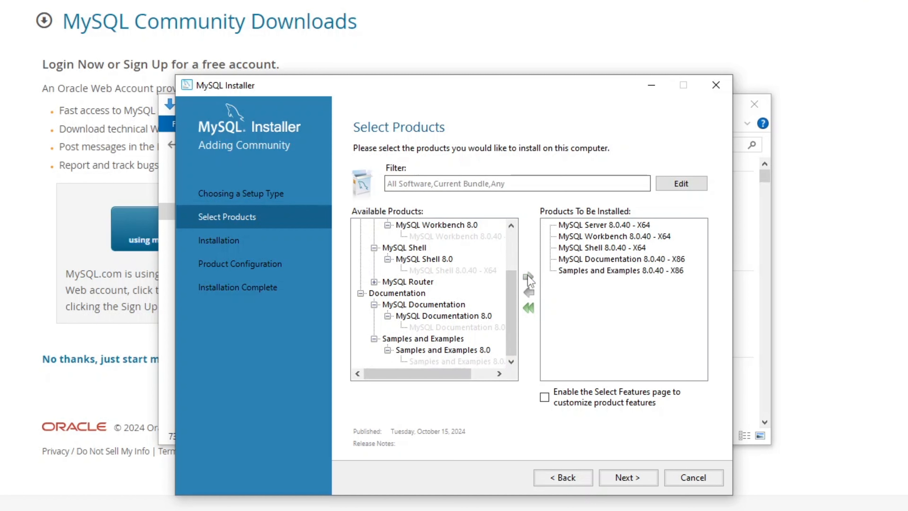
# Step: Execute the installation of all five products, minimizing the Downloads window that pops up
pyautogui.click(633, 479)
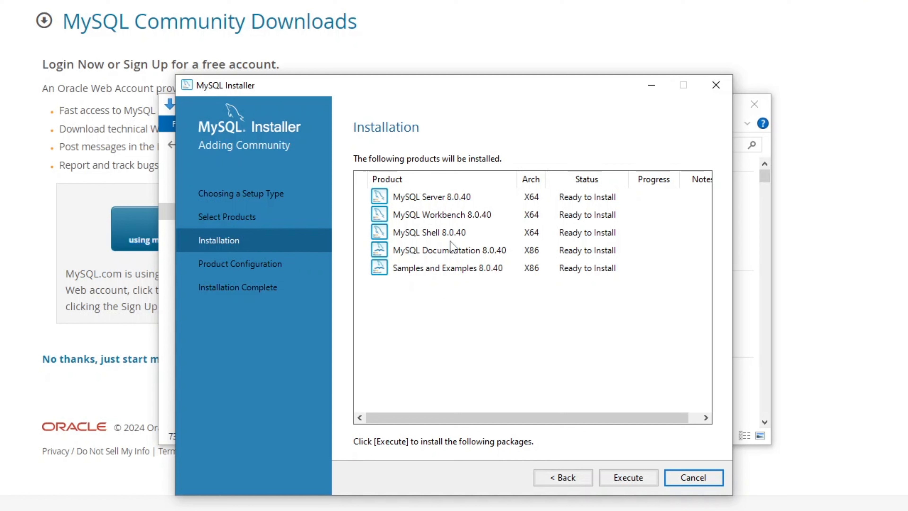
pyautogui.click(625, 477)
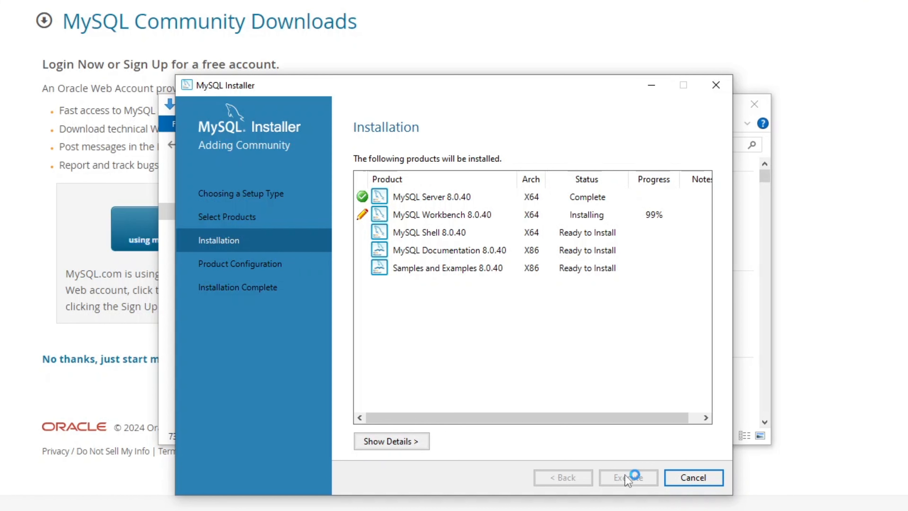
pyautogui.click(758, 262)
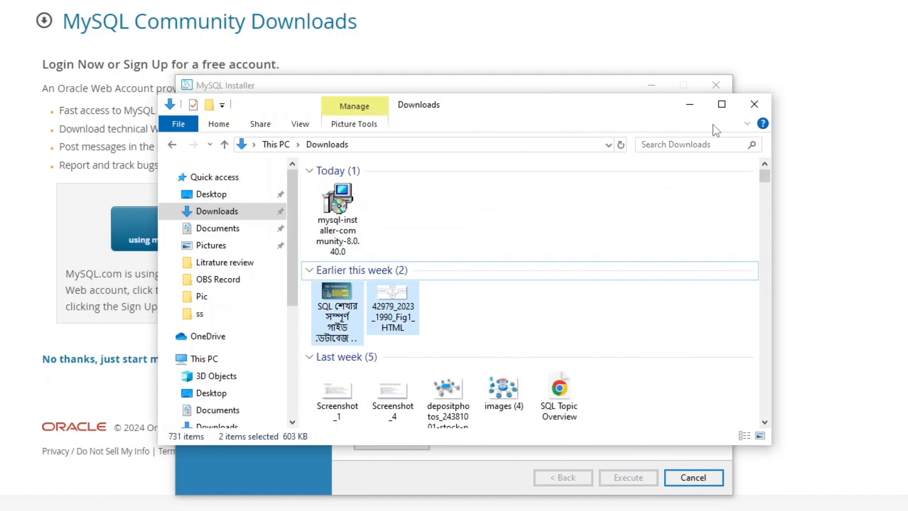
pyautogui.click(689, 105)
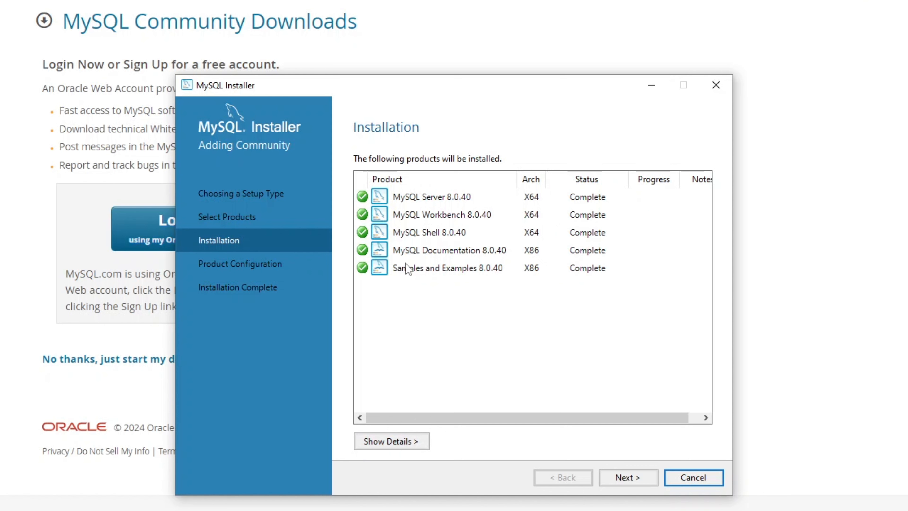
# Step: Accept Development Computer, port 3306 and strong password authentication defaults for MySQL Server 8.0.40
pyautogui.click(627, 480)
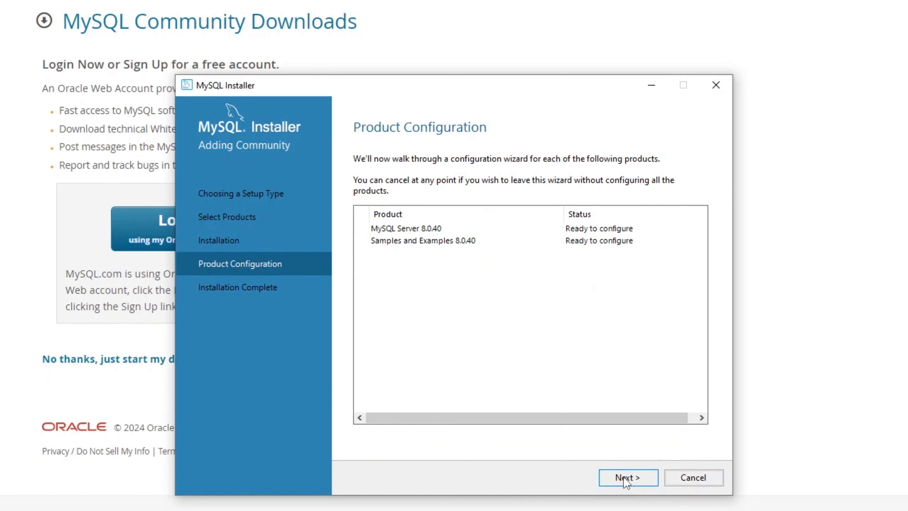
pyautogui.click(626, 478)
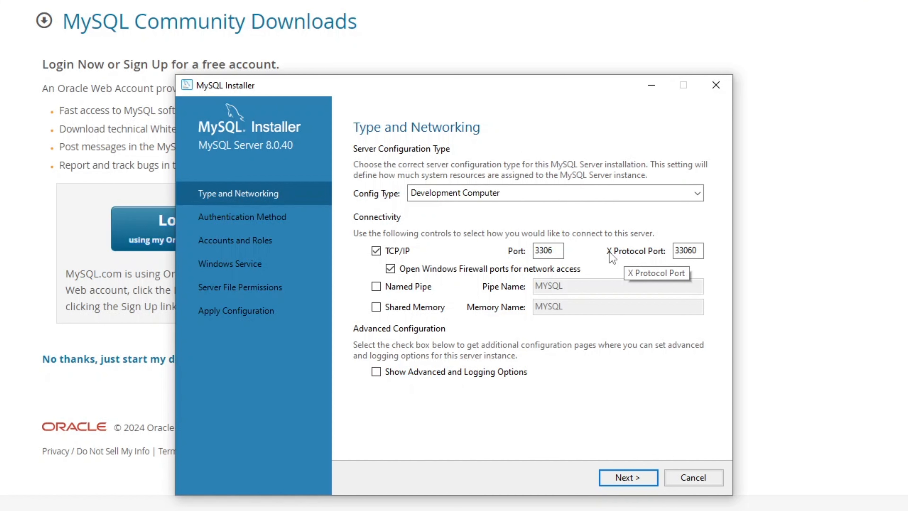
pyautogui.click(635, 474)
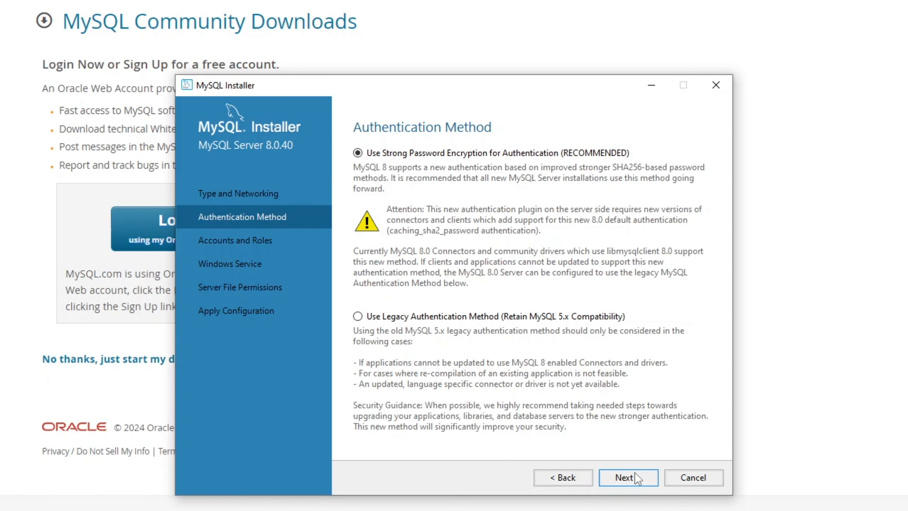
pyautogui.click(637, 482)
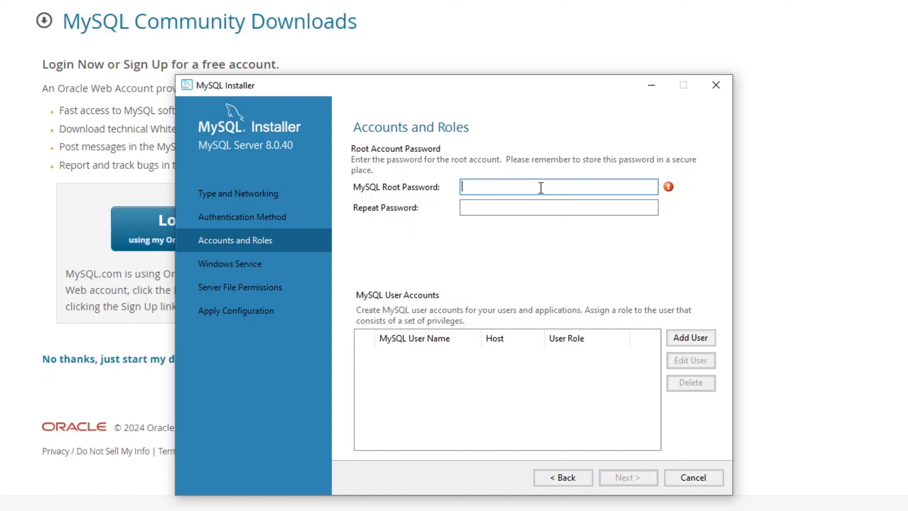
# Step: Enter and confirm the root account password
pyautogui.write('admin')
pyautogui.click(542, 208)
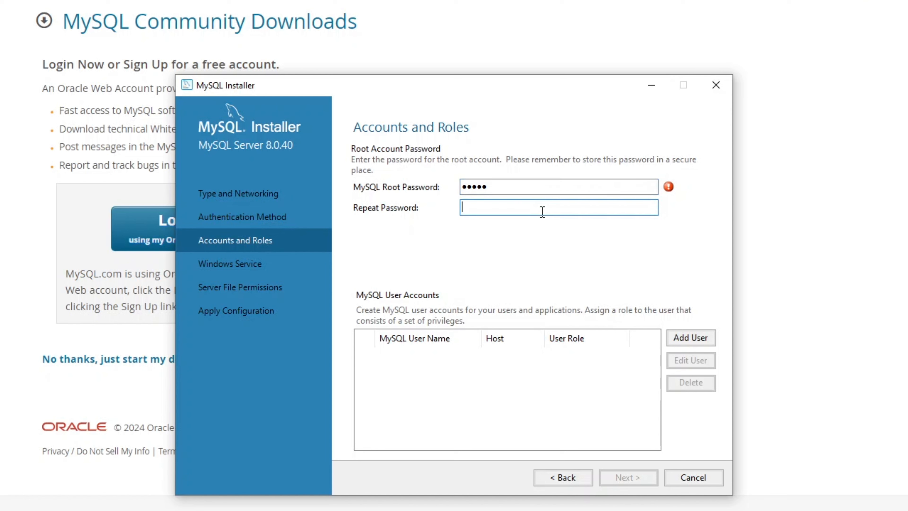
pyautogui.write('admin')
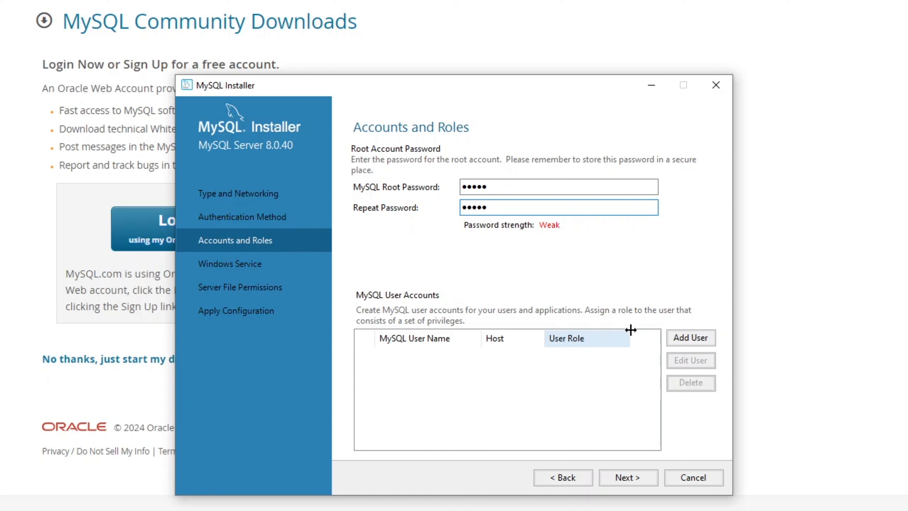
# Step: Add a user named 'DB Admin' with its password and confirmation, then continue
pyautogui.click(669, 340)
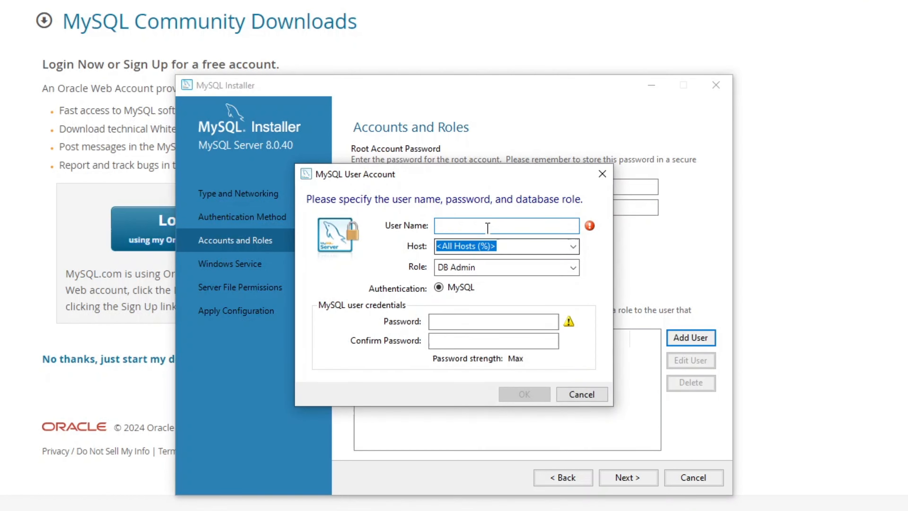
pyautogui.write('D')
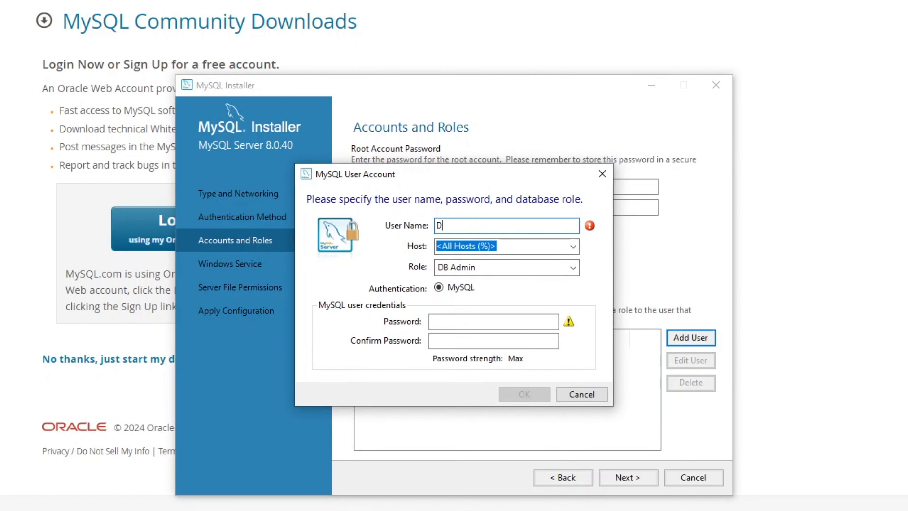
pyautogui.write('B Admin')
pyautogui.click(482, 323)
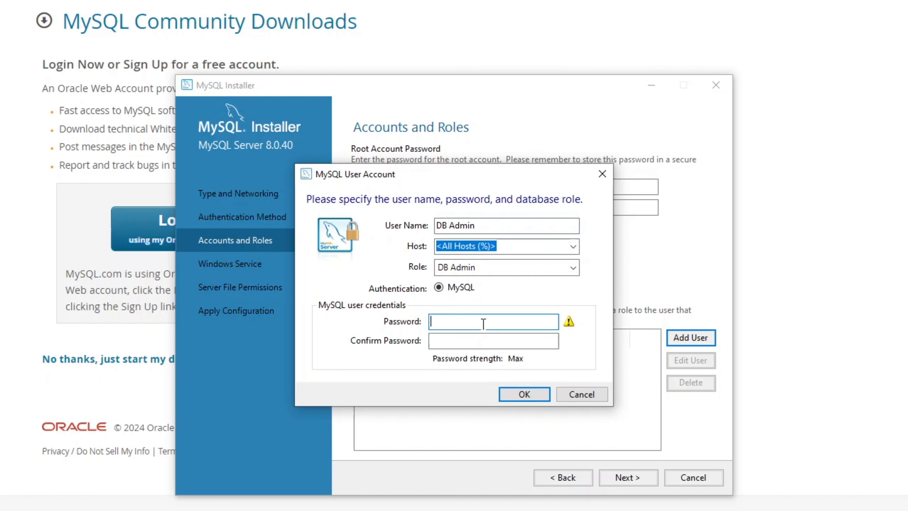
pyautogui.moveTo(472, 180); pyautogui.dragTo(515, 247)
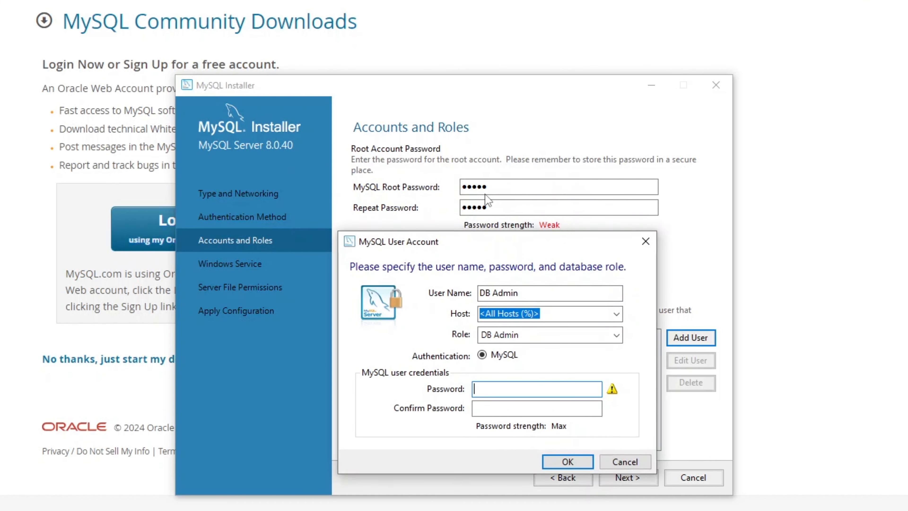
pyautogui.write('123')
pyautogui.click(536, 408)
pyautogui.write('•••••')
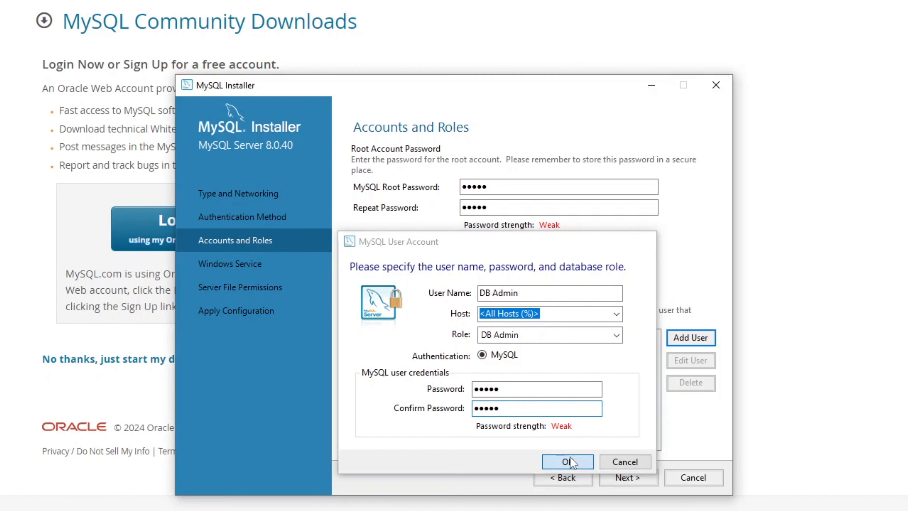
pyautogui.click(571, 454)
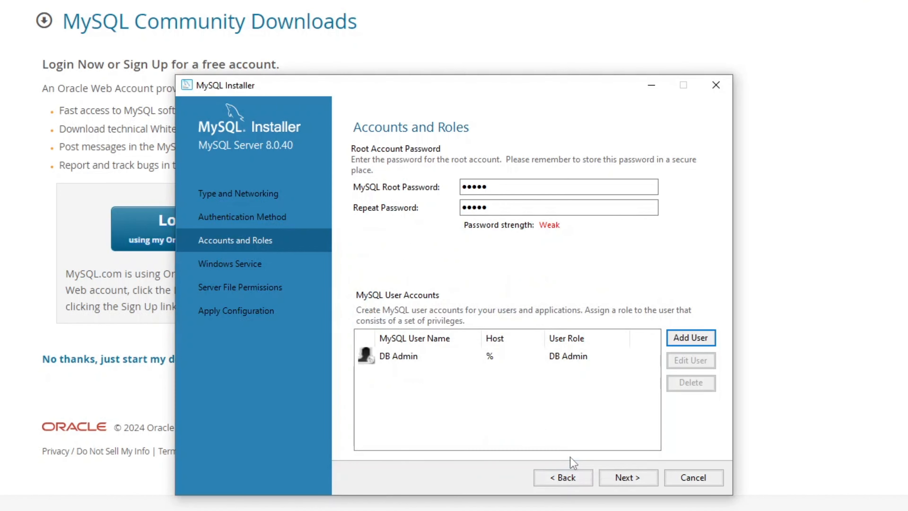
pyautogui.click(618, 478)
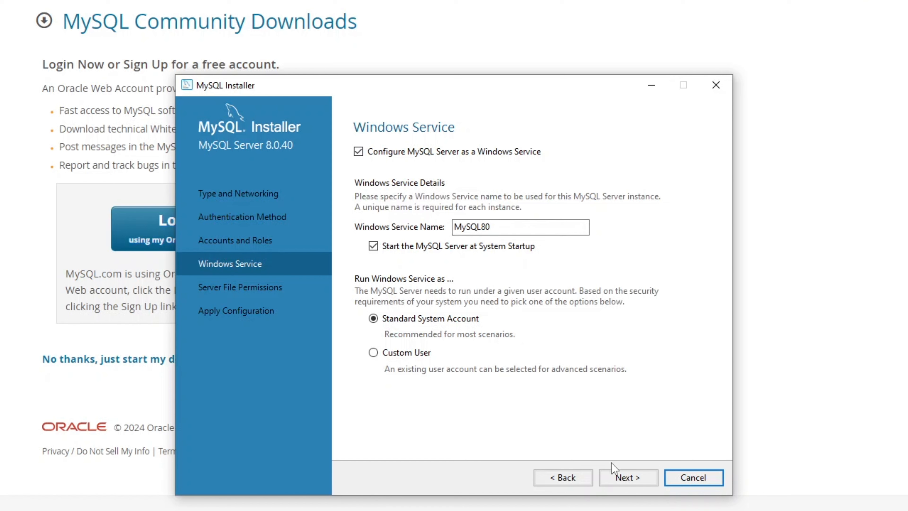
# Step: Keep the MySQL80 service and file permission defaults, then apply the server configuration
pyautogui.click(623, 479)
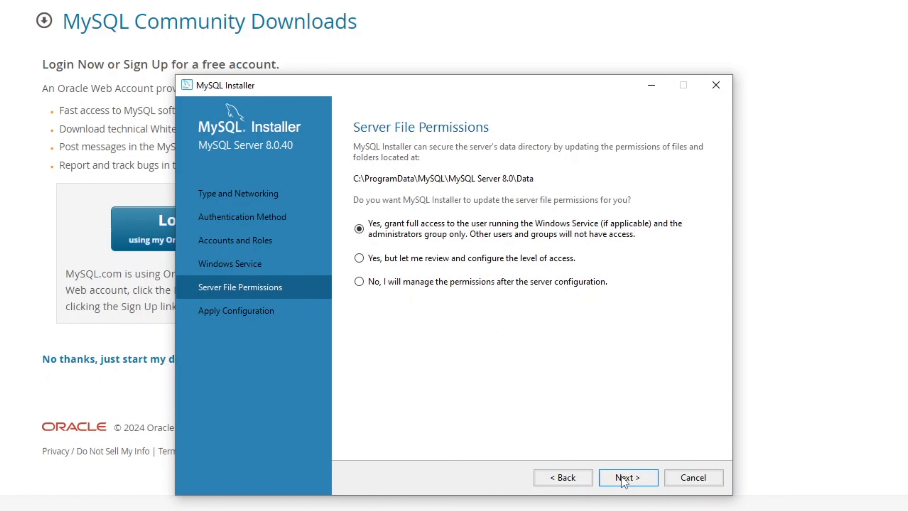
pyautogui.click(624, 479)
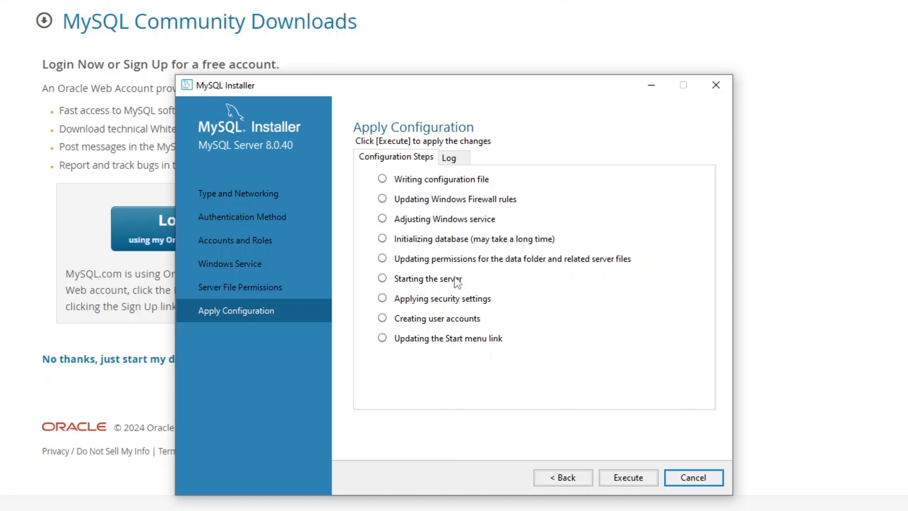
pyautogui.click(629, 477)
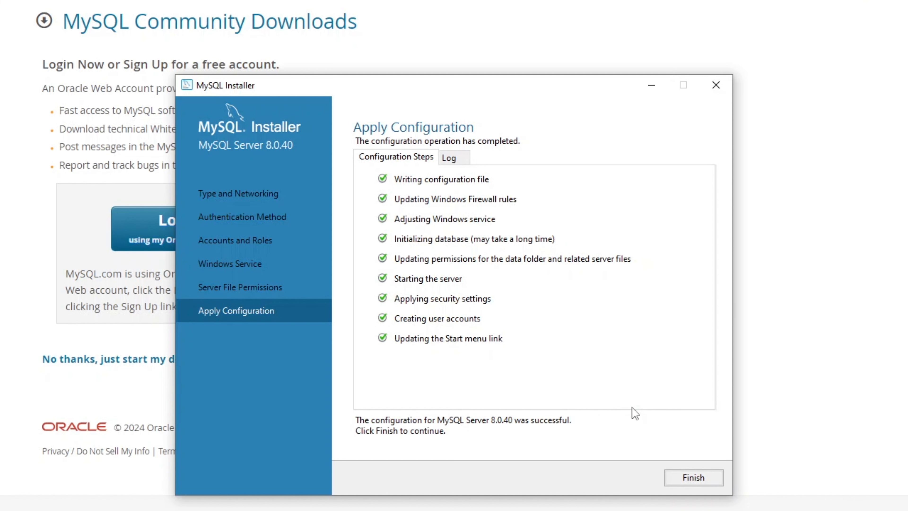
pyautogui.click(701, 476)
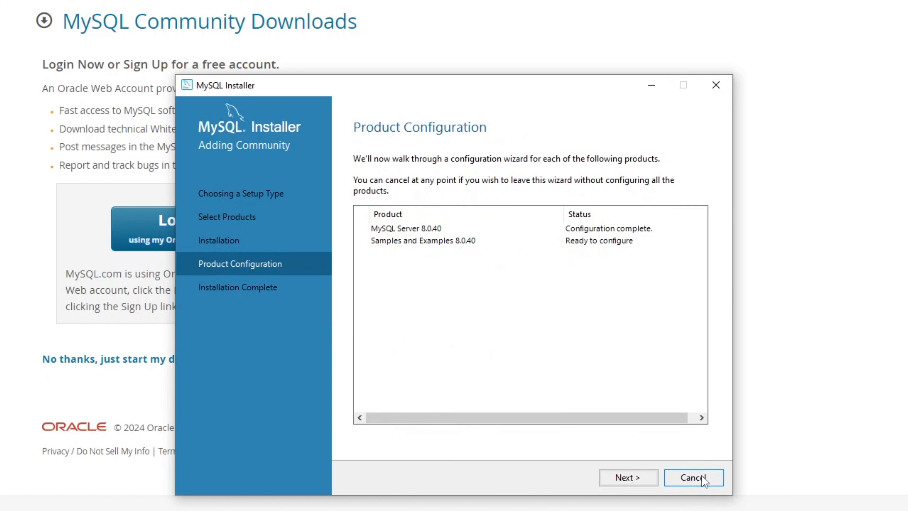
# Step: Verify the root login for Samples and Examples, then apply its configuration and continue
pyautogui.click(629, 477)
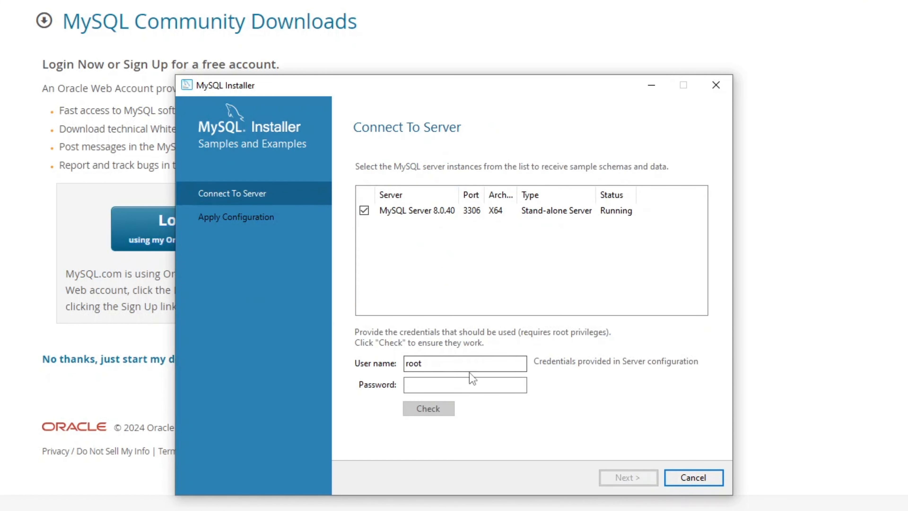
pyautogui.click(472, 384)
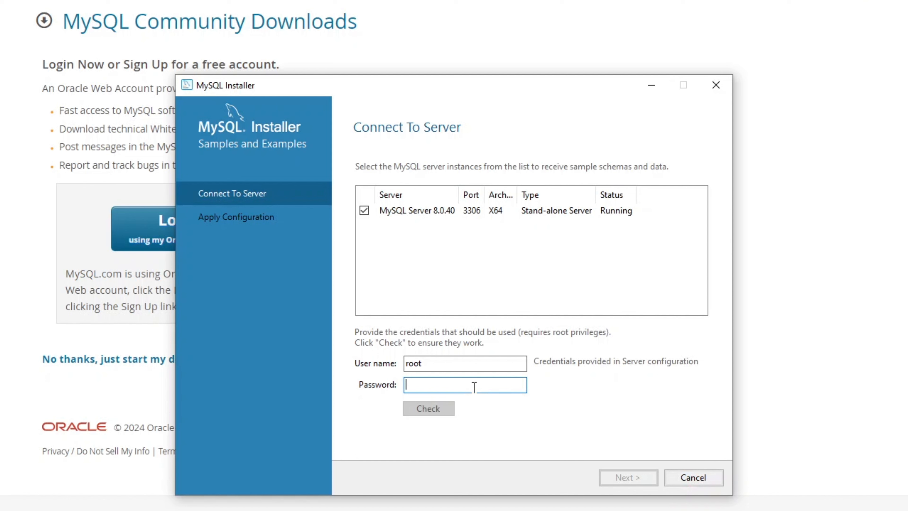
pyautogui.write('12345')
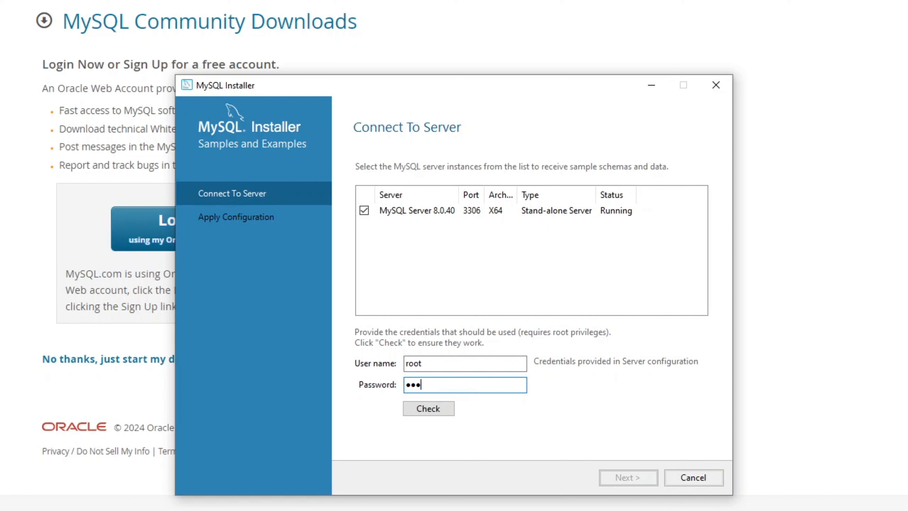
pyautogui.click(442, 406)
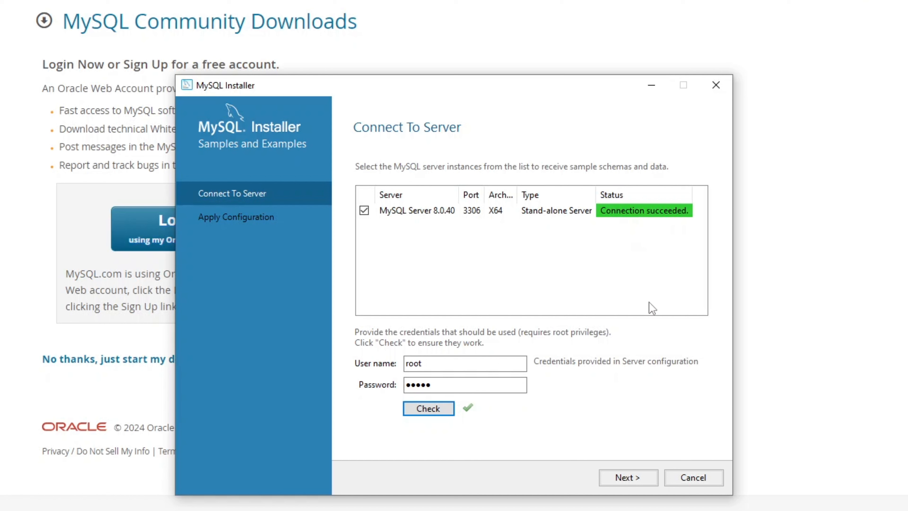
pyautogui.click(629, 478)
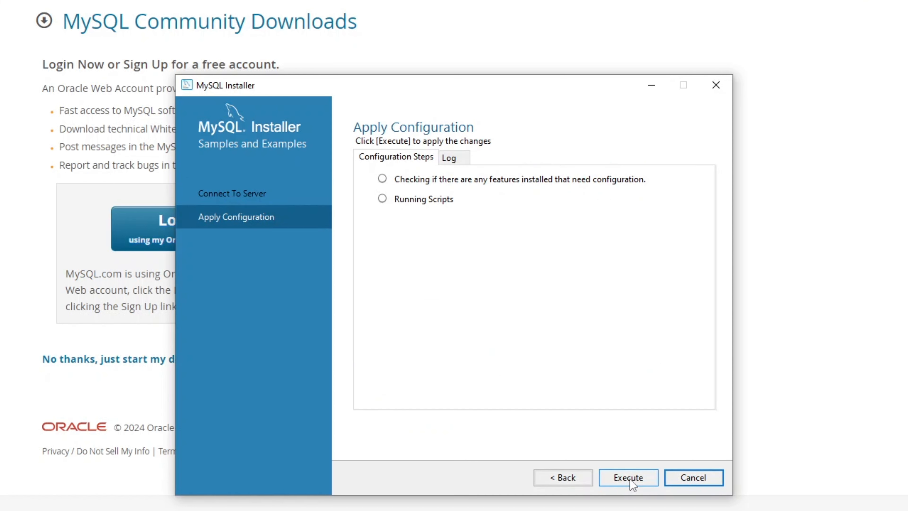
pyautogui.click(630, 478)
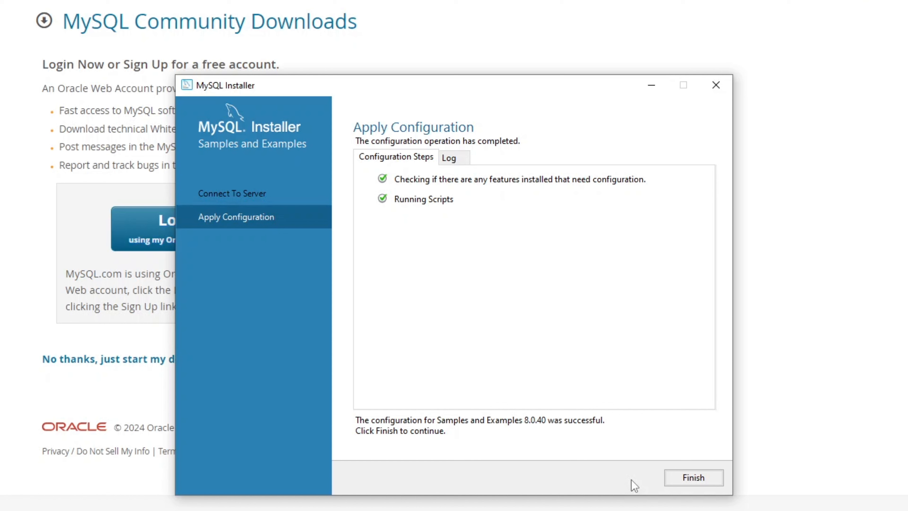
pyautogui.click(691, 478)
pyautogui.click(647, 478)
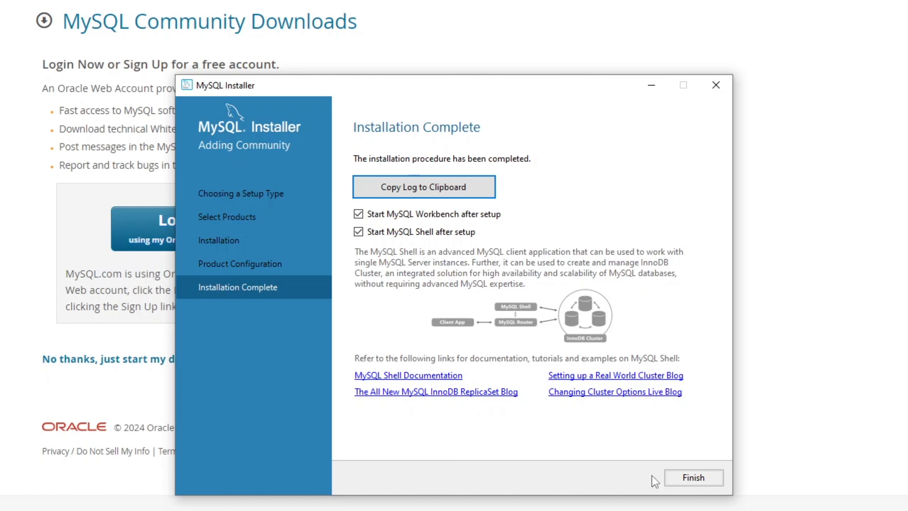
# Step: Finish and close MySQL Installer, letting Workbench launch
pyautogui.click(692, 478)
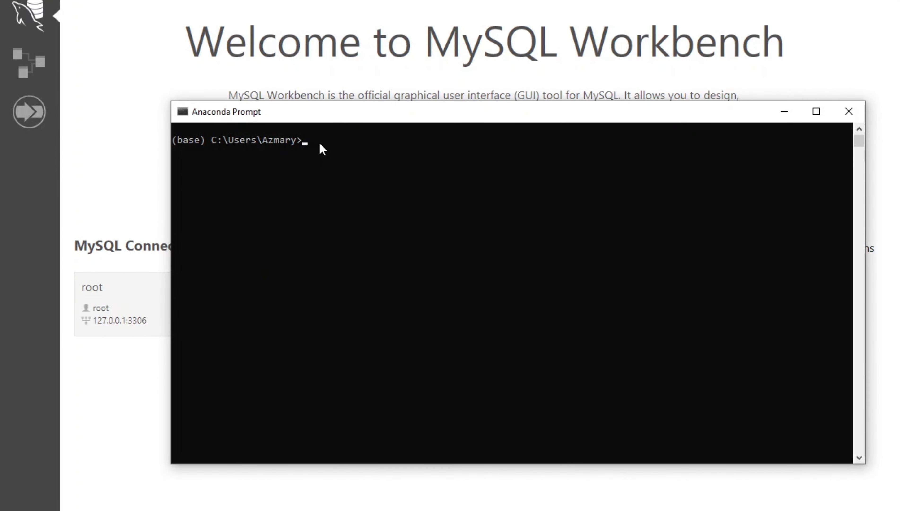
# Step: Run mysql --version in Anaconda Prompt to confirm Ver 8.0.40 for Win64, then minimize the prompt
pyautogui.write('mysql --ver')
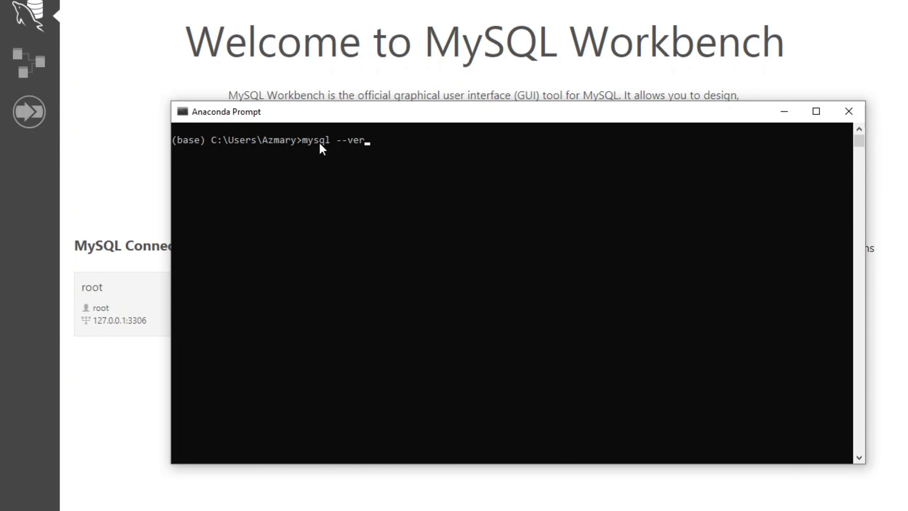
pyautogui.write('sion')
pyautogui.press('Return')
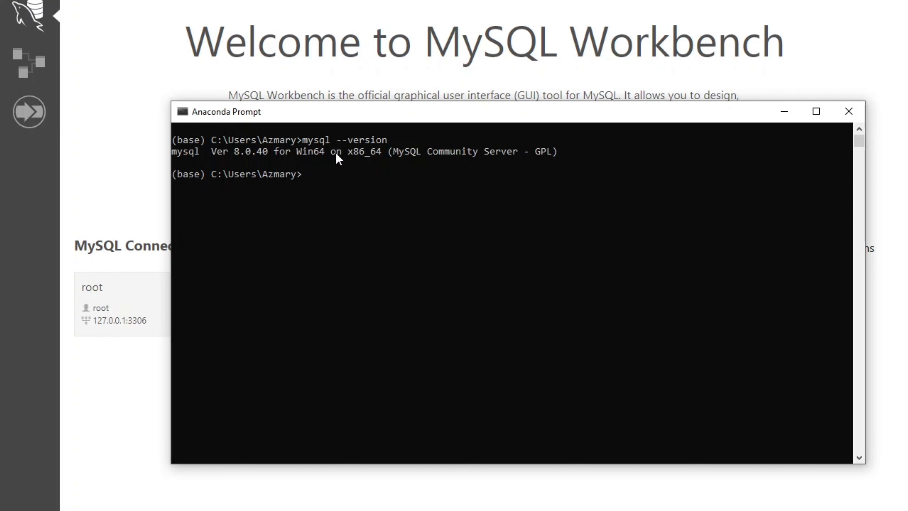
pyautogui.click(777, 114)
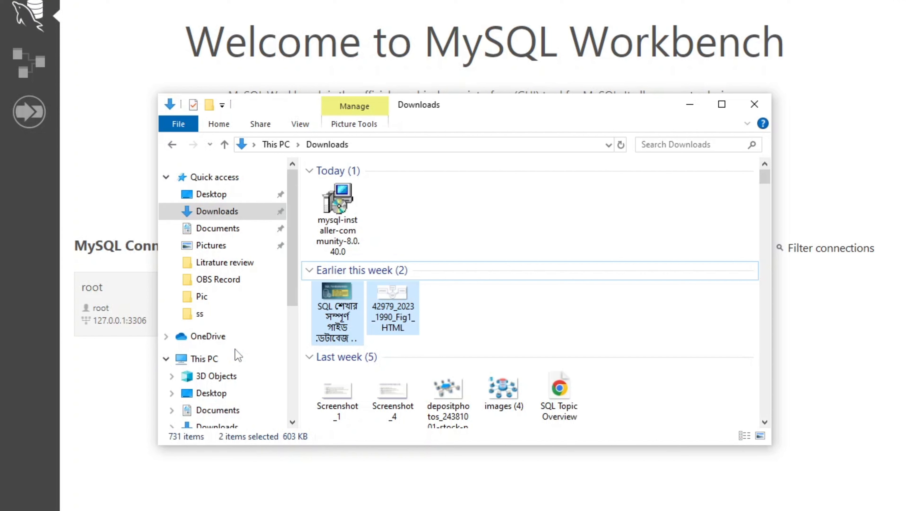
# Step: Browse to C:\Program Files\MySQL\MySQL Server 8.0\bin and select its full path in the address bar
pyautogui.scroll(-3, 237, 355)
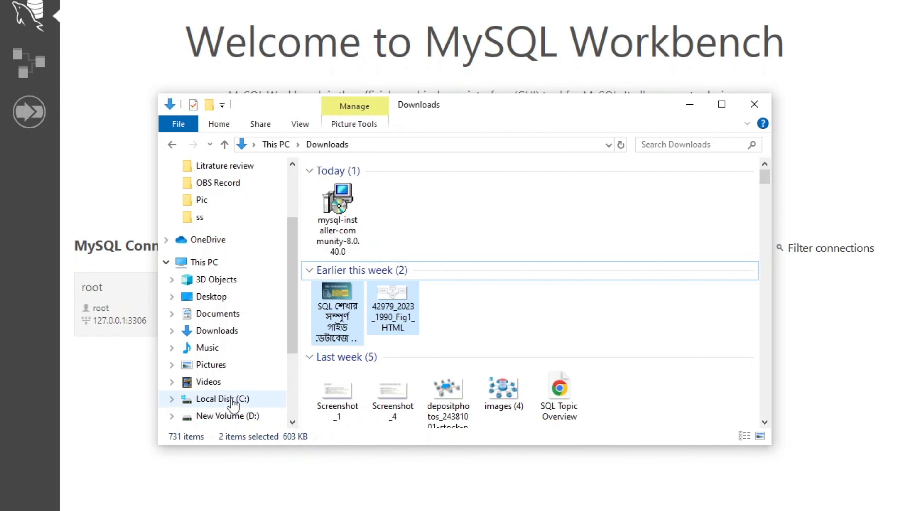
pyautogui.click(232, 399)
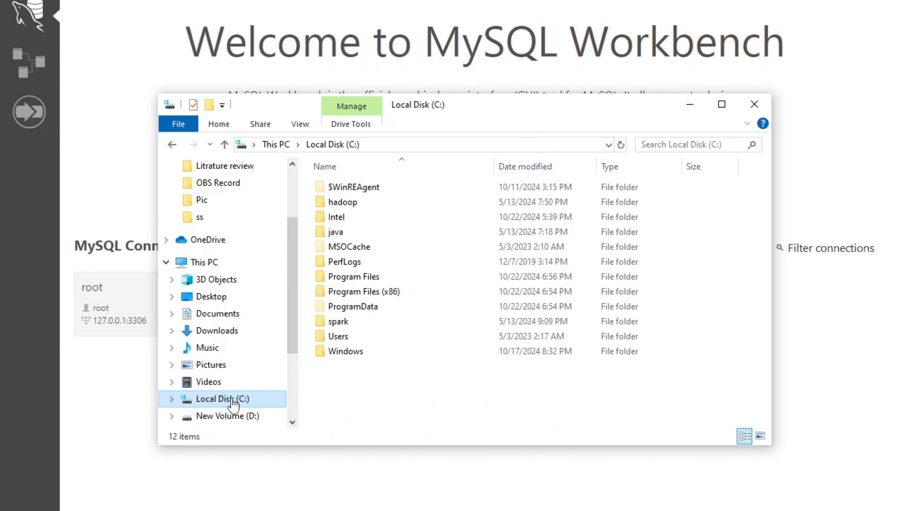
pyautogui.click(331, 279)
pyautogui.doubleClick(330, 279)
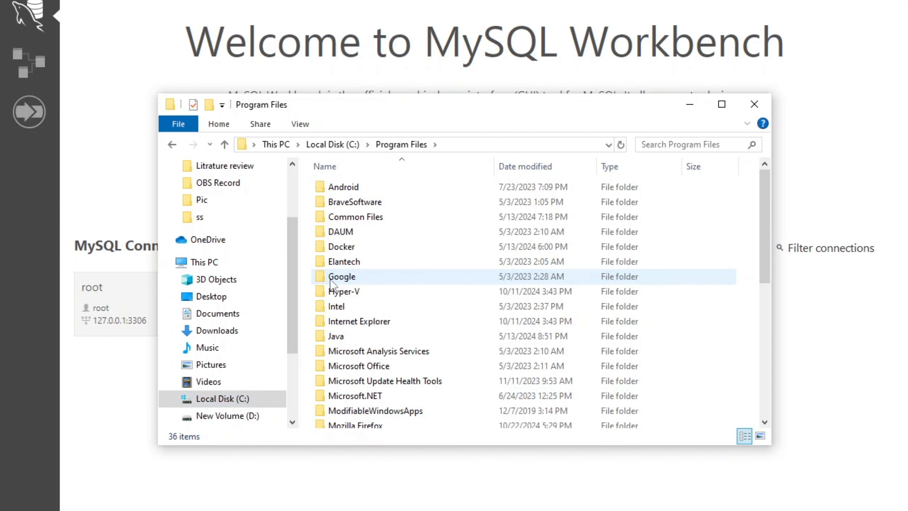
pyautogui.scroll(-3, 334, 286)
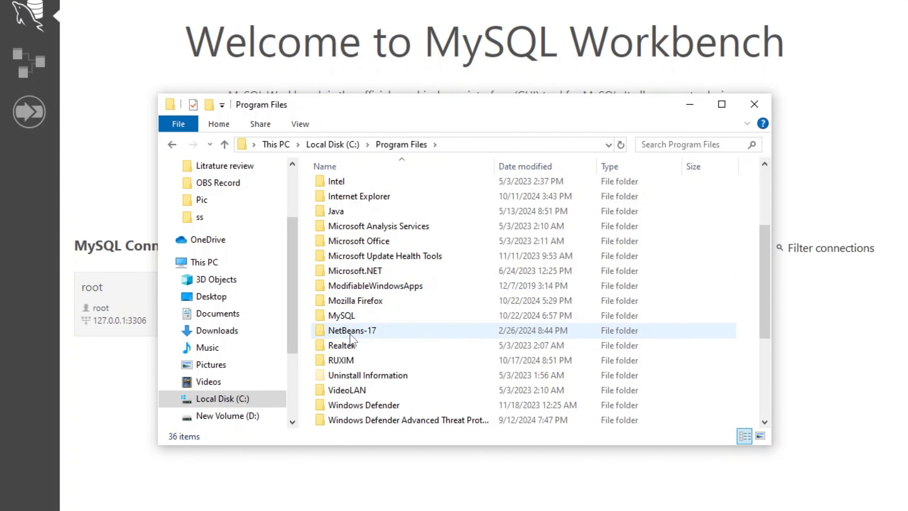
pyautogui.doubleClick(342, 316)
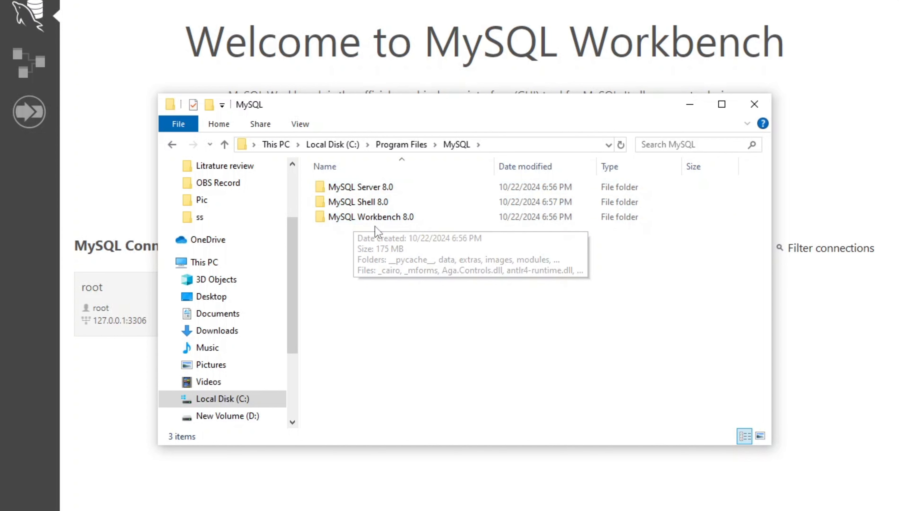
pyautogui.doubleClick(359, 186)
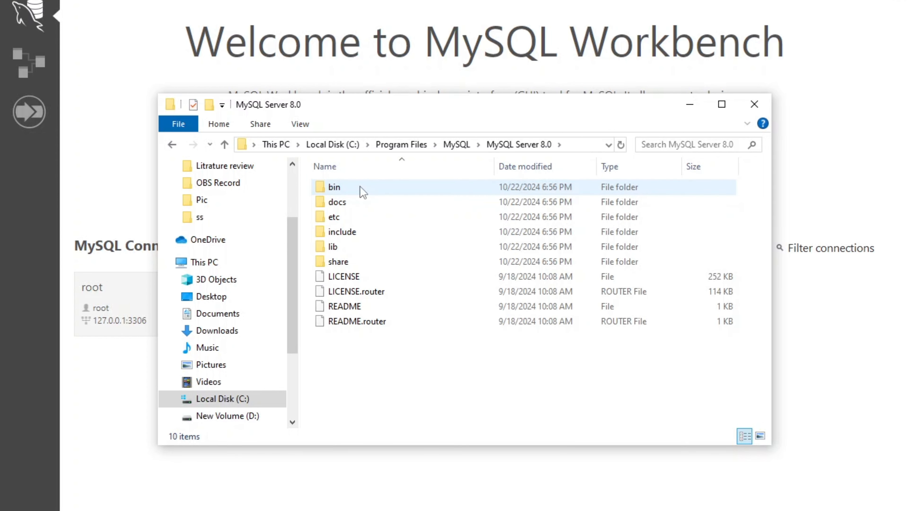
pyautogui.doubleClick(360, 186)
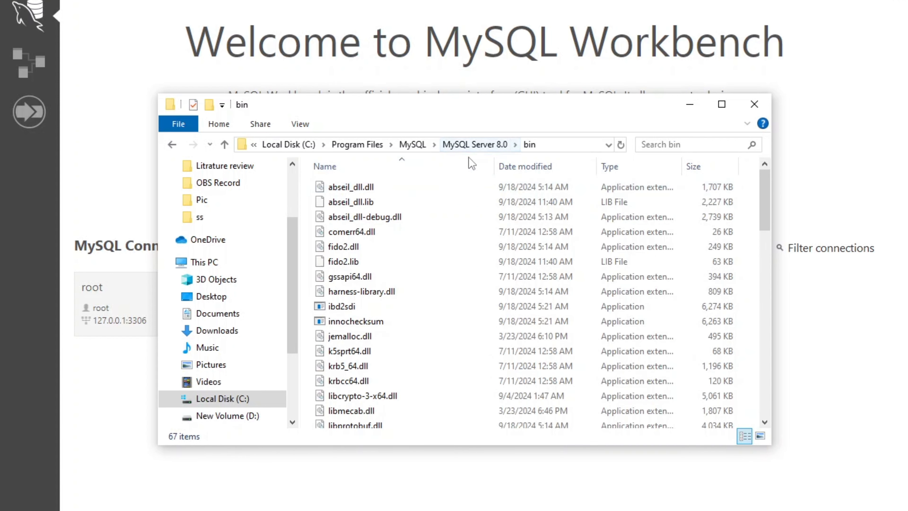
pyautogui.click(581, 145)
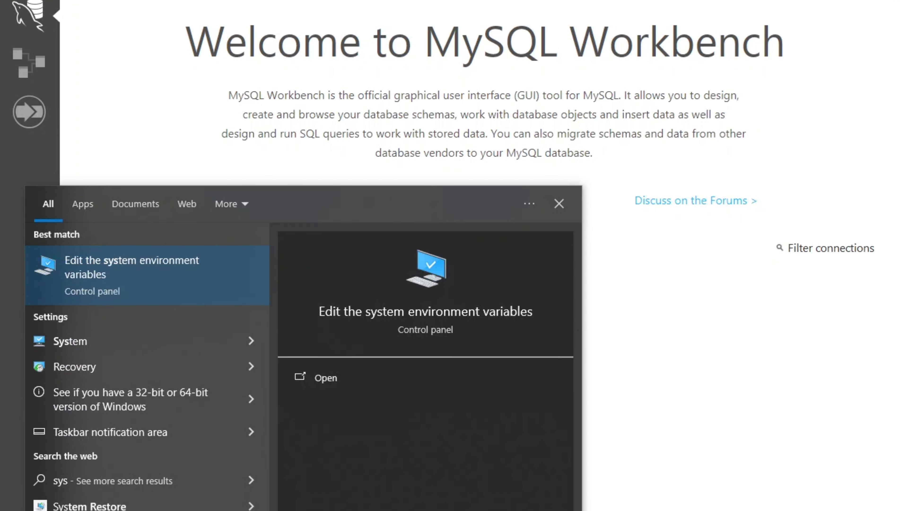
# Step: Open the system Path variable for editing from System Properties' Environment Variables
pyautogui.click(133, 257)
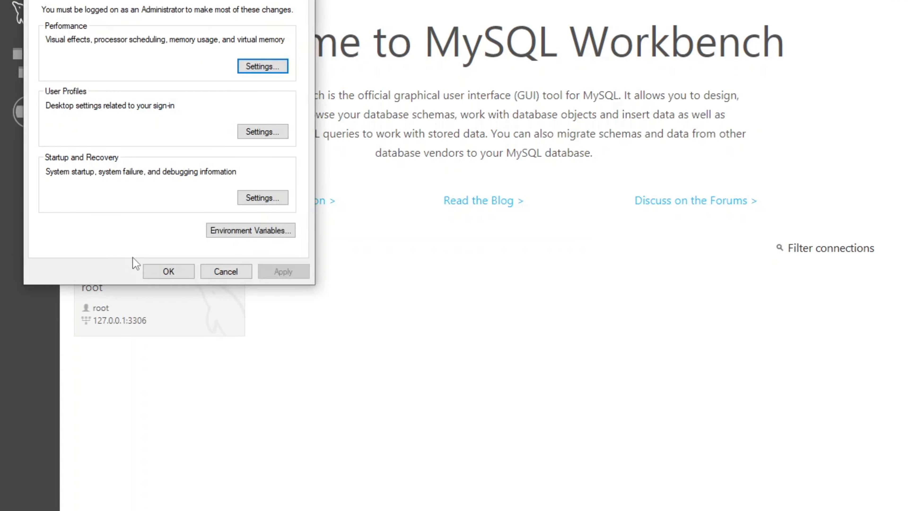
pyautogui.moveTo(134, 0); pyautogui.dragTo(463, 97)
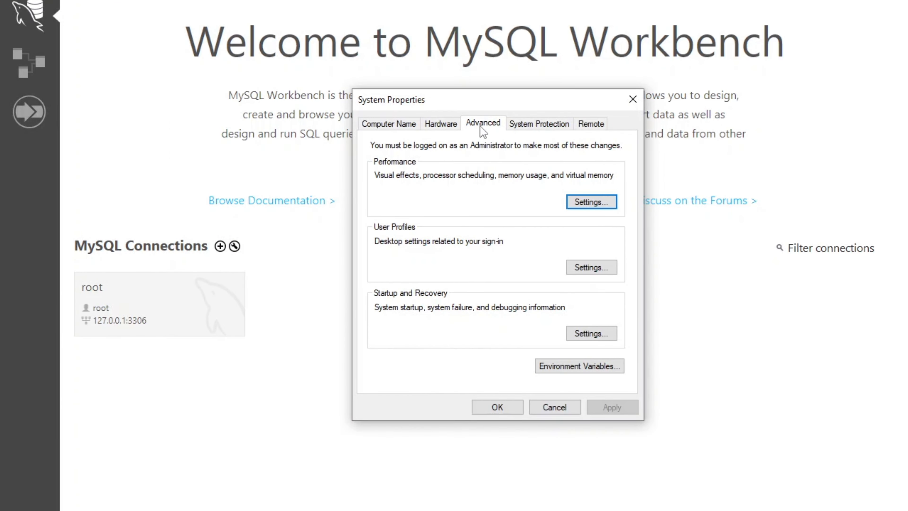
pyautogui.click(564, 367)
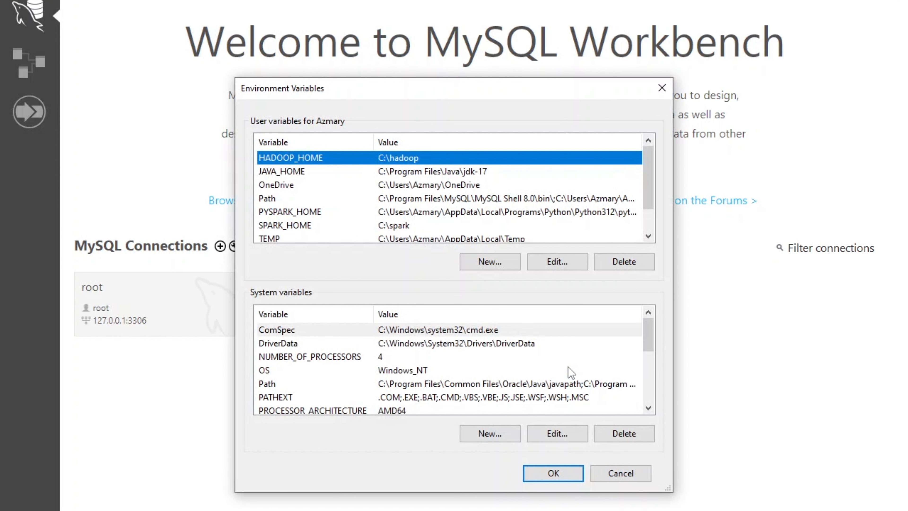
pyautogui.click(273, 386)
pyautogui.click(559, 434)
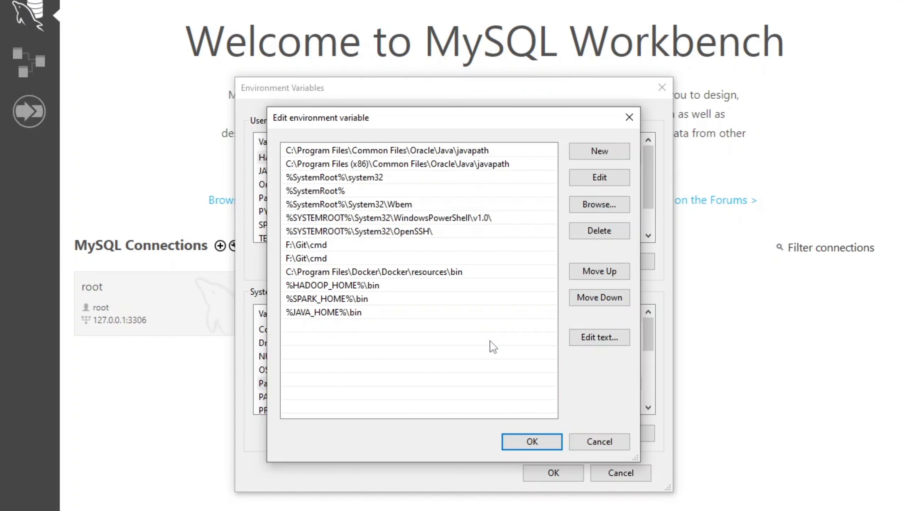
# Step: Add the pasted MySQL Server 8.0 bin path as a new Path entry and save it
pyautogui.click(591, 152)
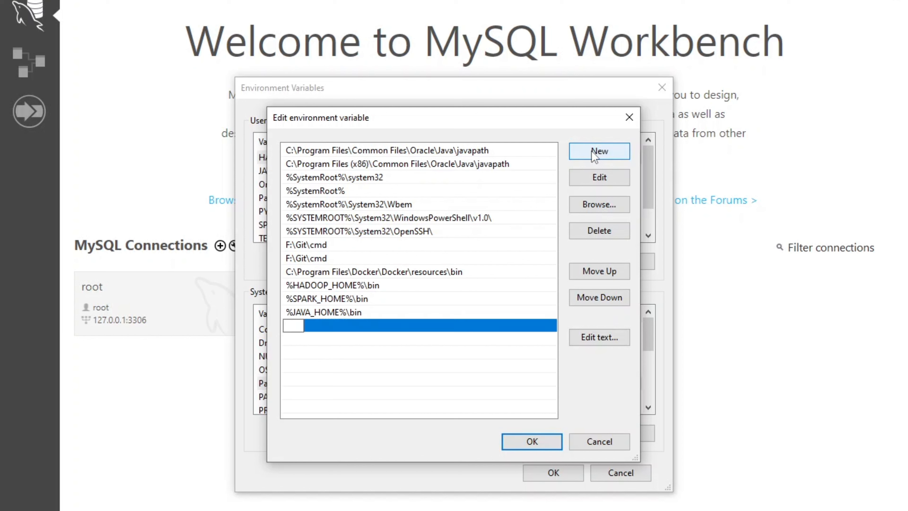
pyautogui.write('C:\\Program Files\\MySQL\\MySQL Server 8.0\\bin')
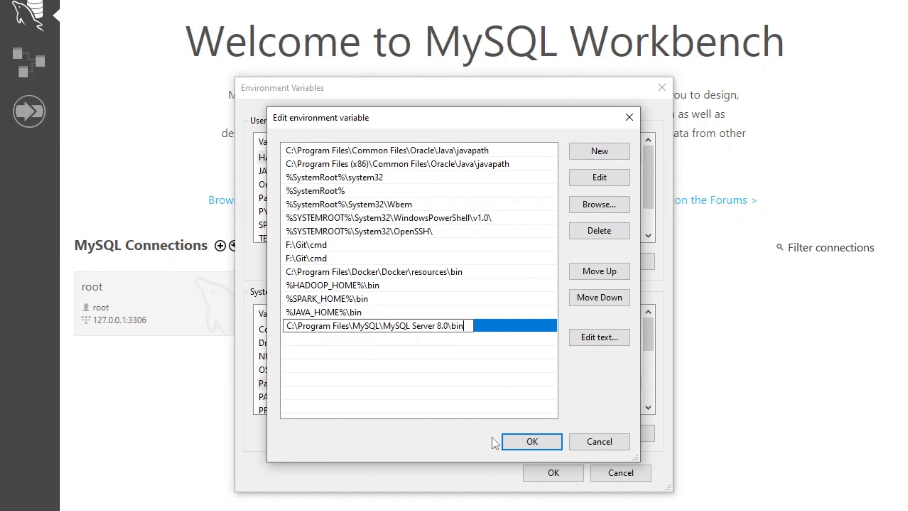
pyautogui.click(525, 442)
pyautogui.click(525, 443)
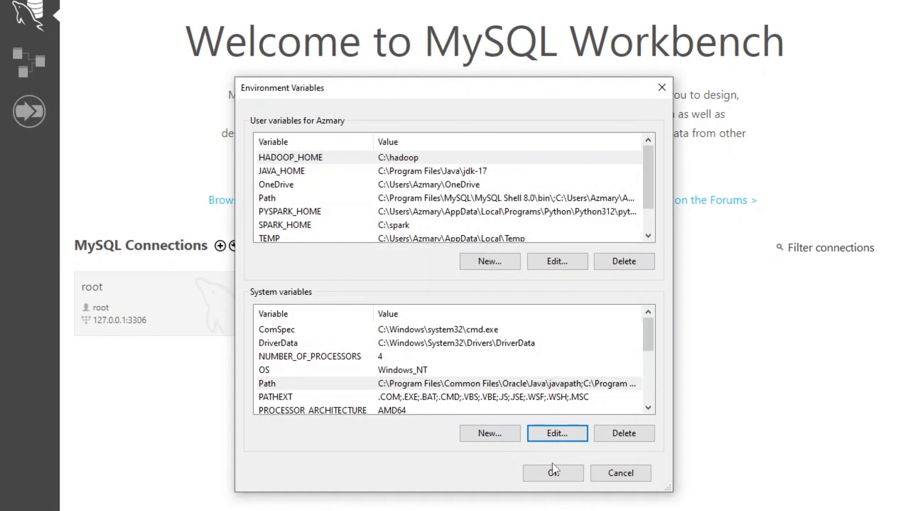
pyautogui.click(553, 474)
pyautogui.click(460, 413)
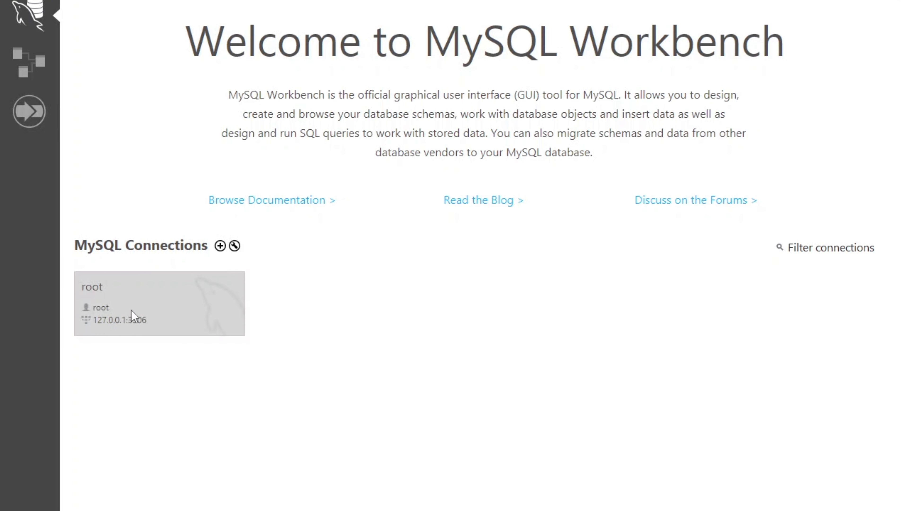
# Step: Open the root connection in Workbench and show the navigator's Administration options
pyautogui.click(134, 297)
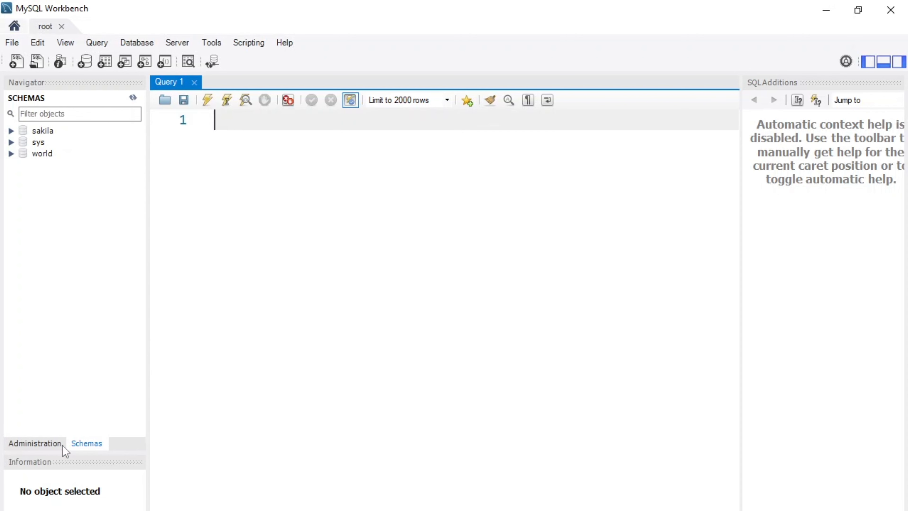
pyautogui.click(78, 446)
pyautogui.click(44, 445)
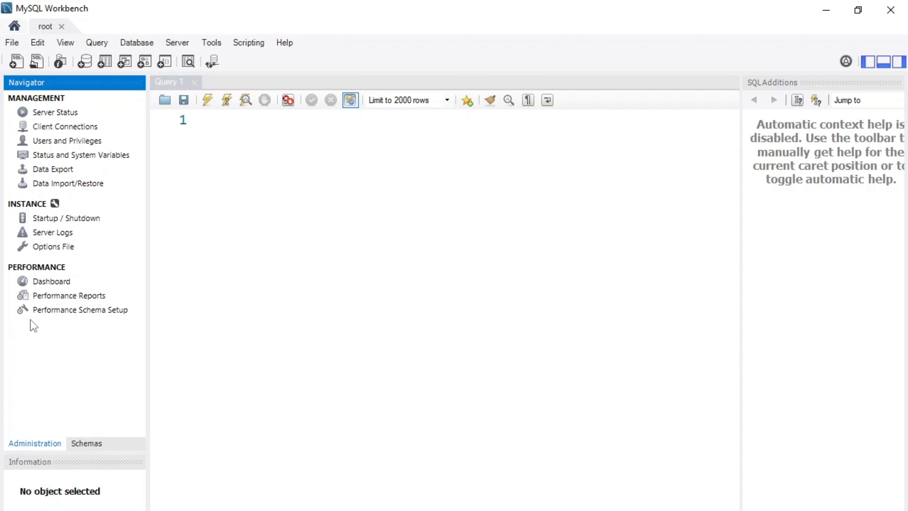
# Step: Check Server Status for a running server, return to Schemas, and close the status tab
pyautogui.click(64, 113)
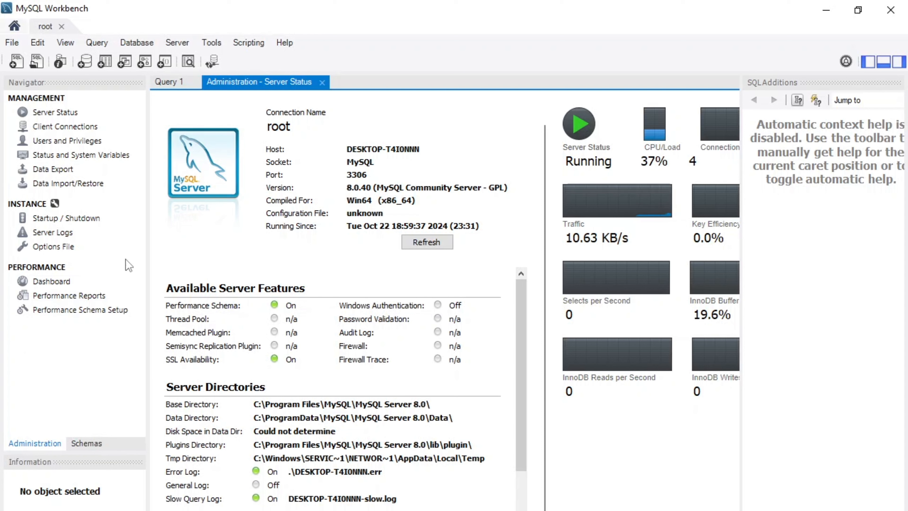
pyautogui.click(94, 443)
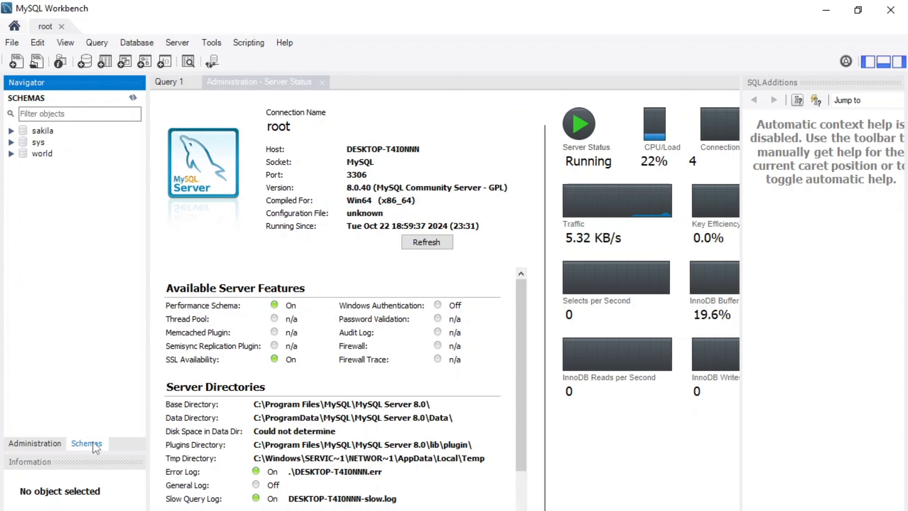
pyautogui.click(322, 85)
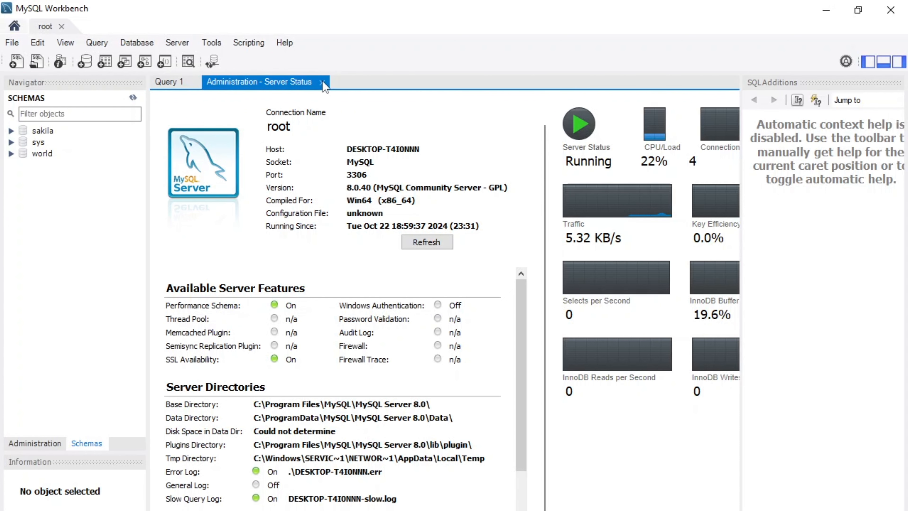
pyautogui.click(321, 82)
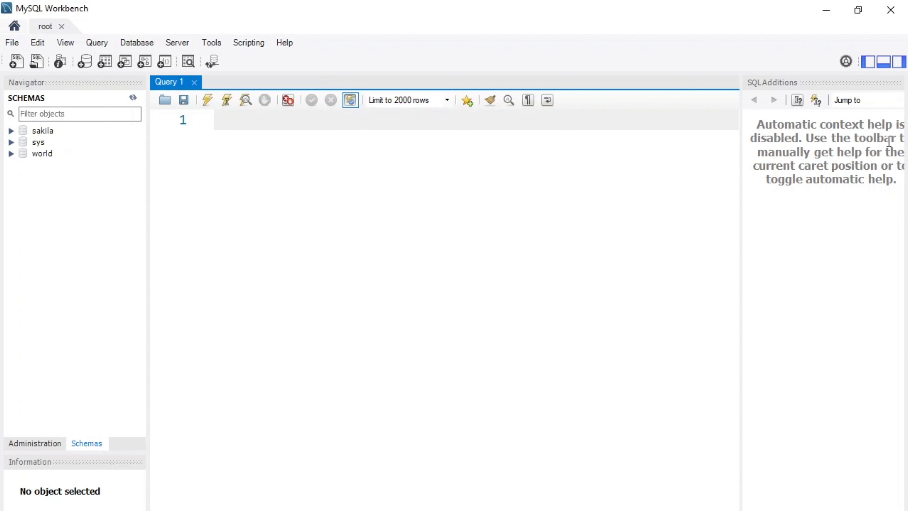
# Step: Hide the SQL Additions help panel on the right
pyautogui.moveTo(863, 152); pyautogui.dragTo(876, 183)
pyautogui.click(875, 184)
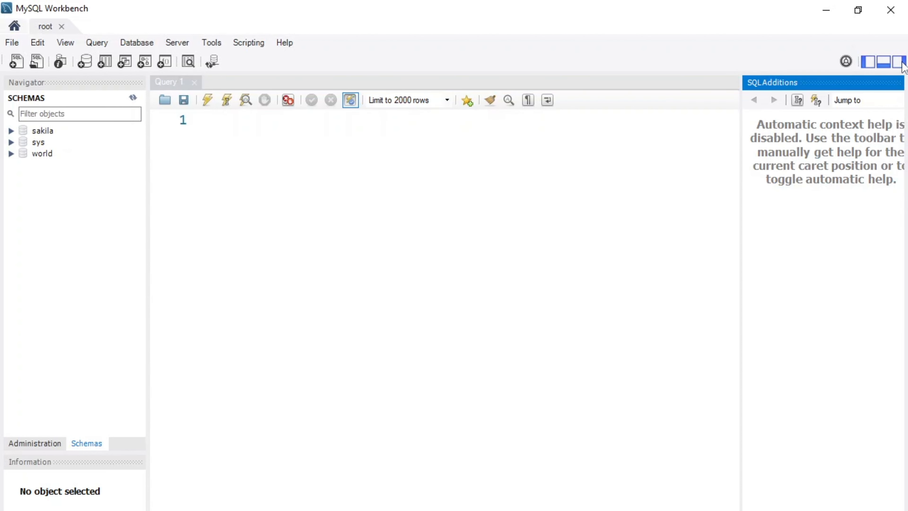
pyautogui.click(899, 63)
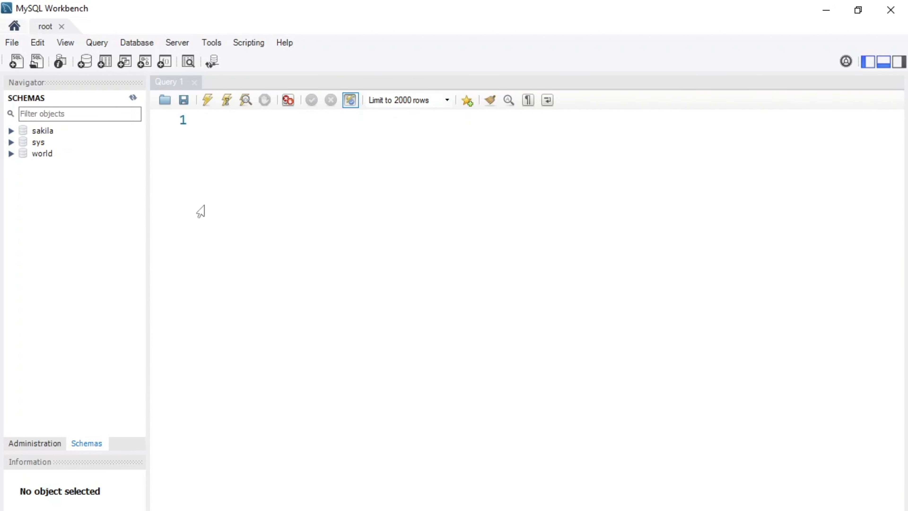
# Step: Expand world > Tables > city in the Schemas navigator to show its details
pyautogui.click(90, 443)
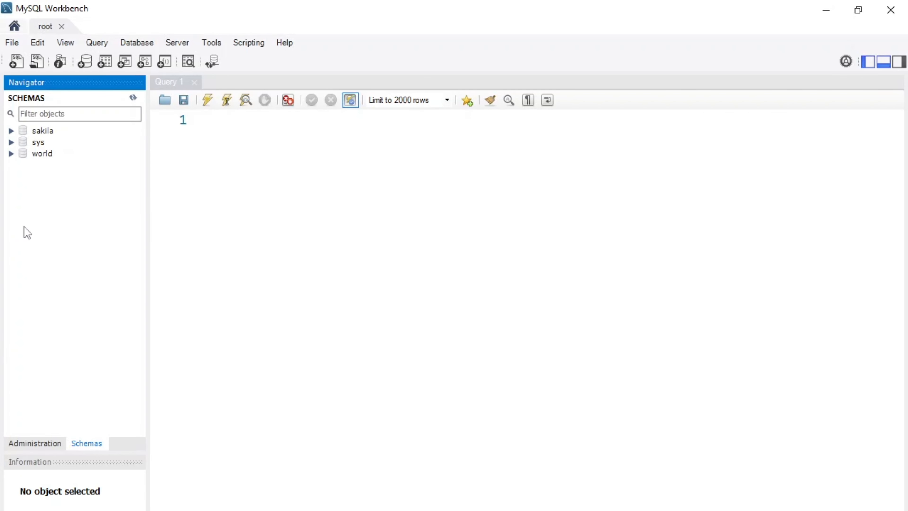
pyautogui.click(10, 153)
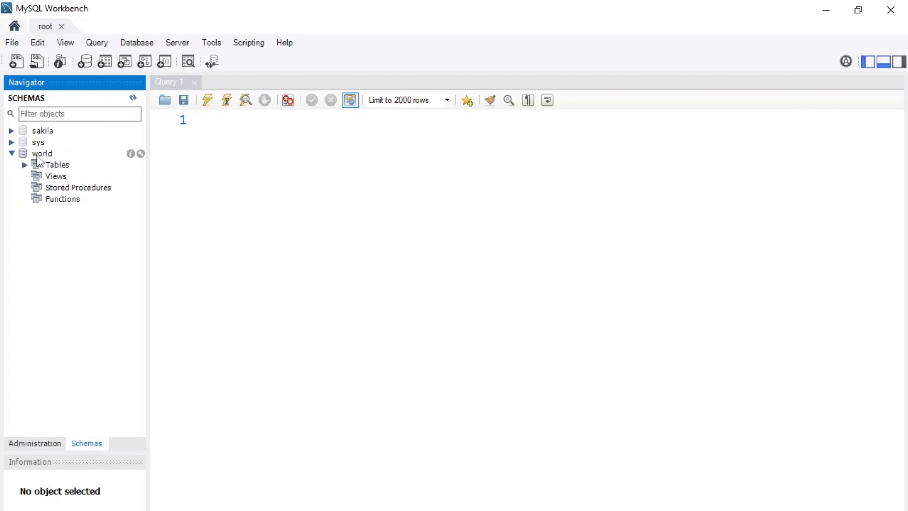
pyautogui.click(24, 165)
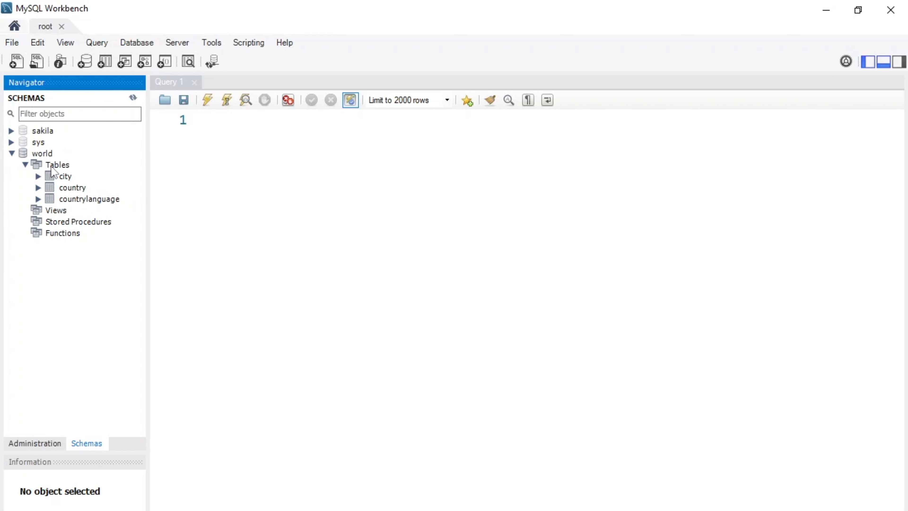
pyautogui.click(38, 176)
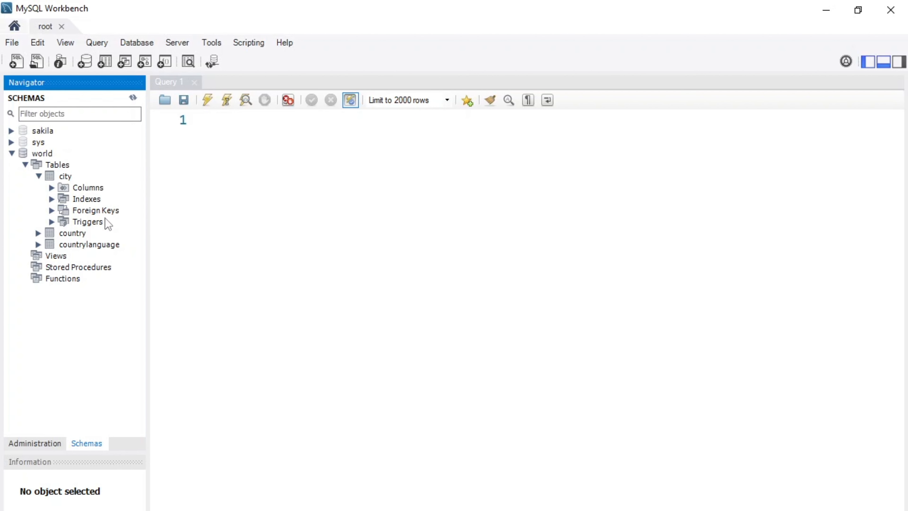
pyautogui.moveTo(73, 179)
# Step: Show the world city table's rows with SELECT * FROM world.city
pyautogui.click(141, 176)
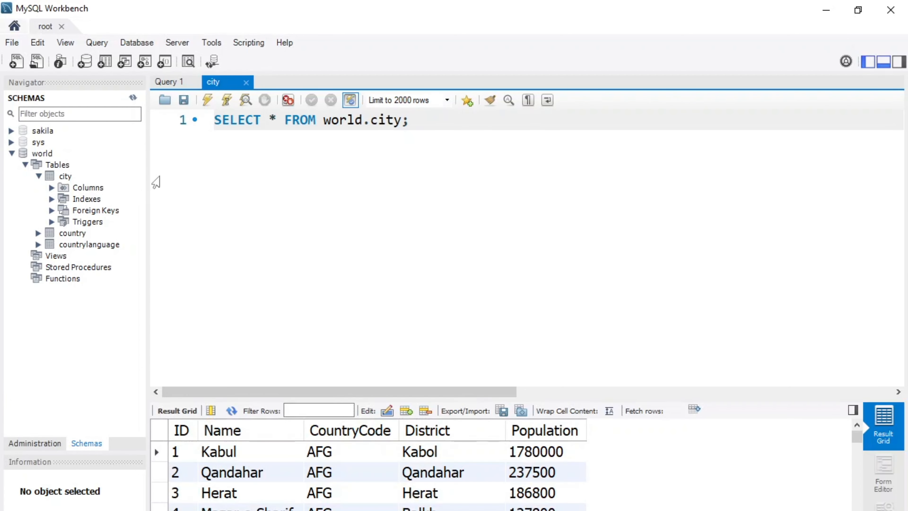
pyautogui.moveTo(415, 122); pyautogui.dragTo(214, 123)
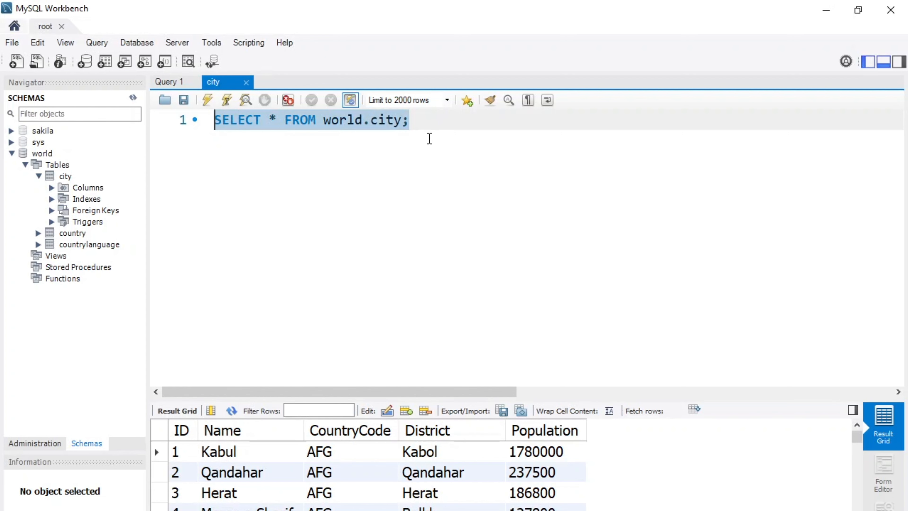
pyautogui.click(429, 138)
pyautogui.moveTo(441, 122); pyautogui.dragTo(217, 134)
# Step: Expand sakila > Tables and show the actor table's rows with SELECT * FROM sakila.actor
pyautogui.click(11, 131)
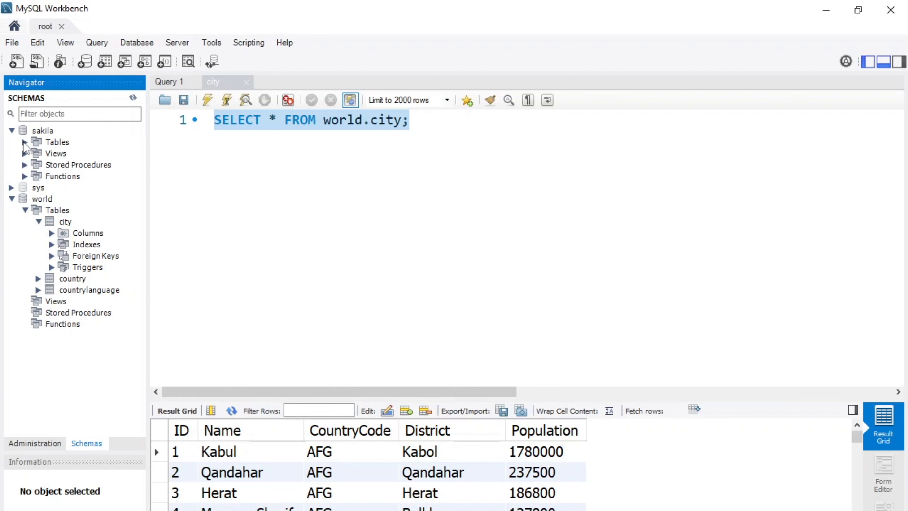
pyautogui.click(24, 143)
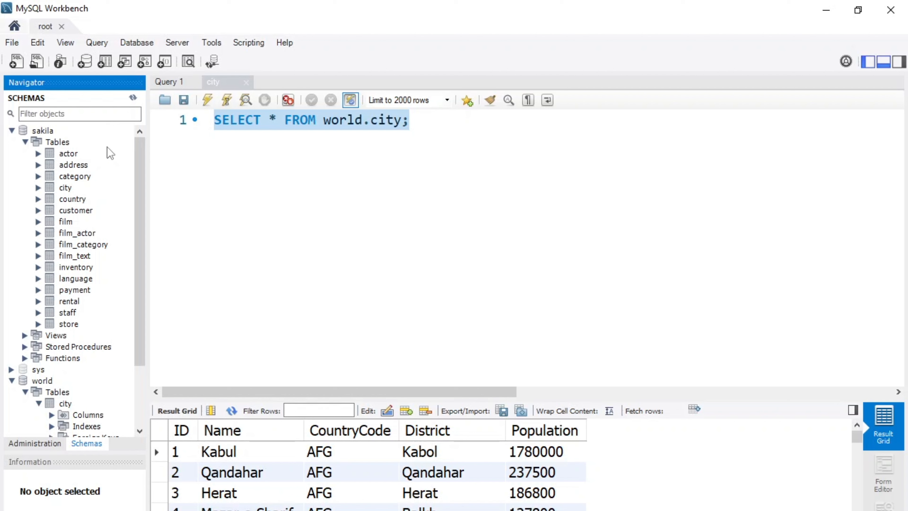
pyautogui.click(128, 154)
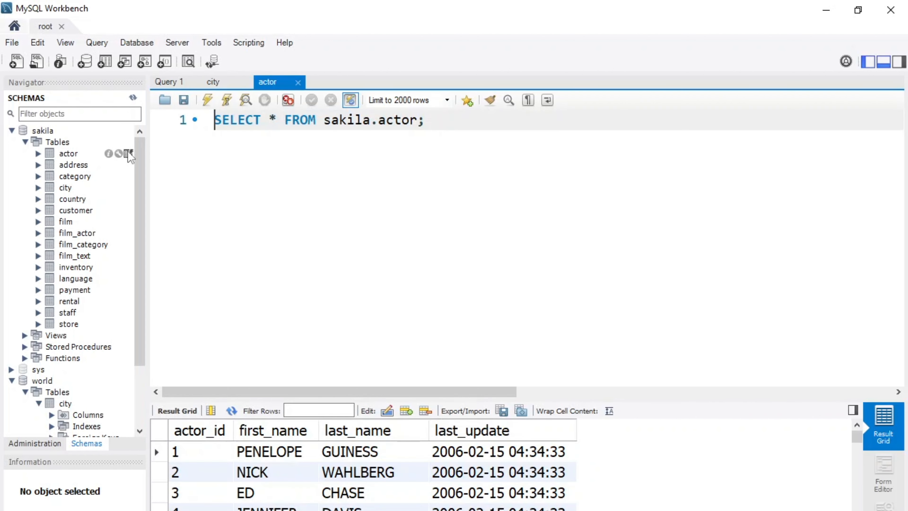
pyautogui.moveTo(325, 120); pyautogui.dragTo(417, 122)
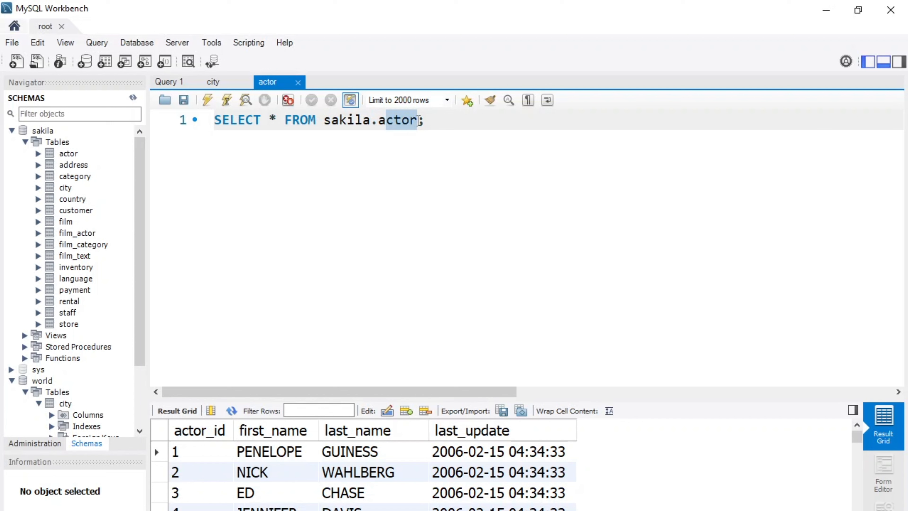